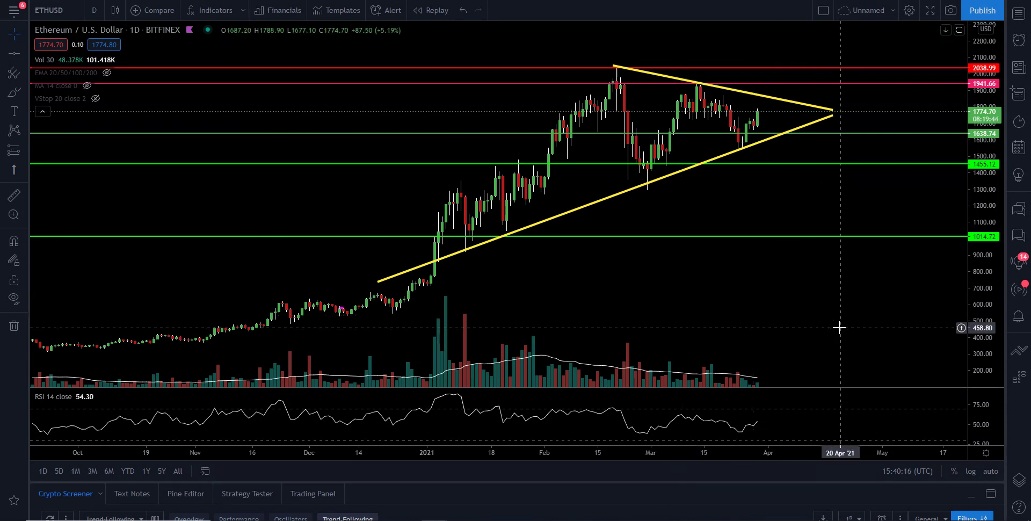
# Show the EMA 20/50/100/200 lines on the daily ETHUSD chart to compare them with the triangle, and hide them again
pyautogui.scroll(2, 840, 327)
pyautogui.moveTo(823, 301); pyautogui.dragTo(819, 317)
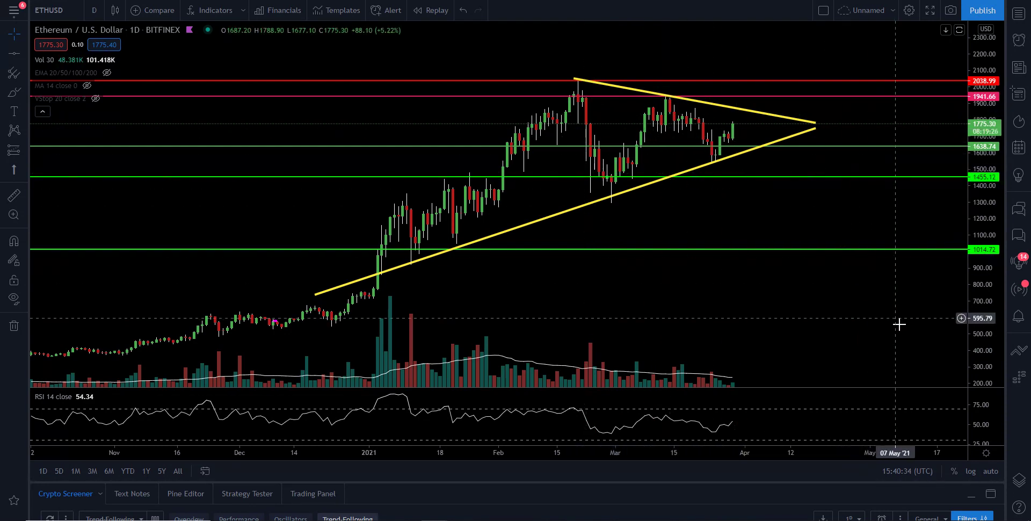
pyautogui.scroll(-2, 886, 303)
pyautogui.scroll(-3, 886, 303)
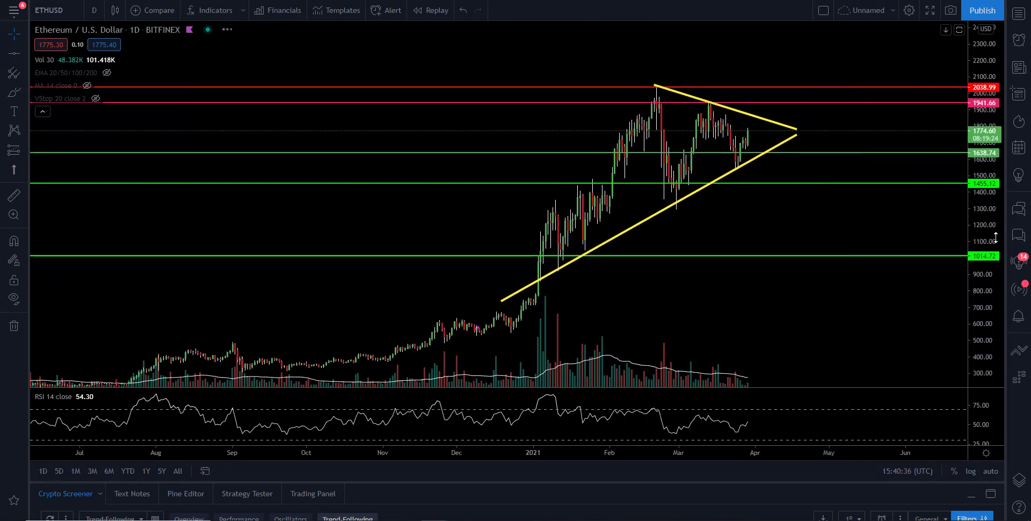
pyautogui.scroll(4, 916, 313)
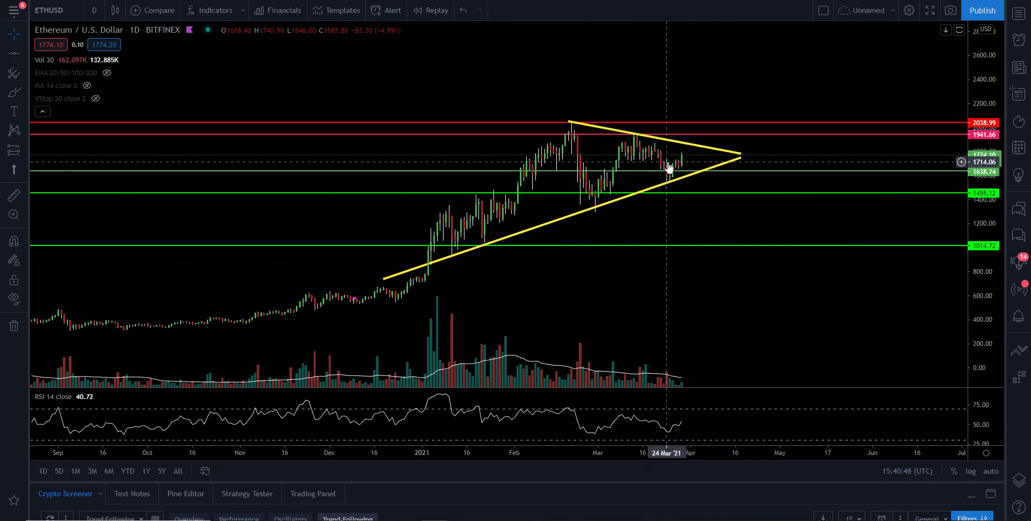
pyautogui.scroll(-2, 725, 271)
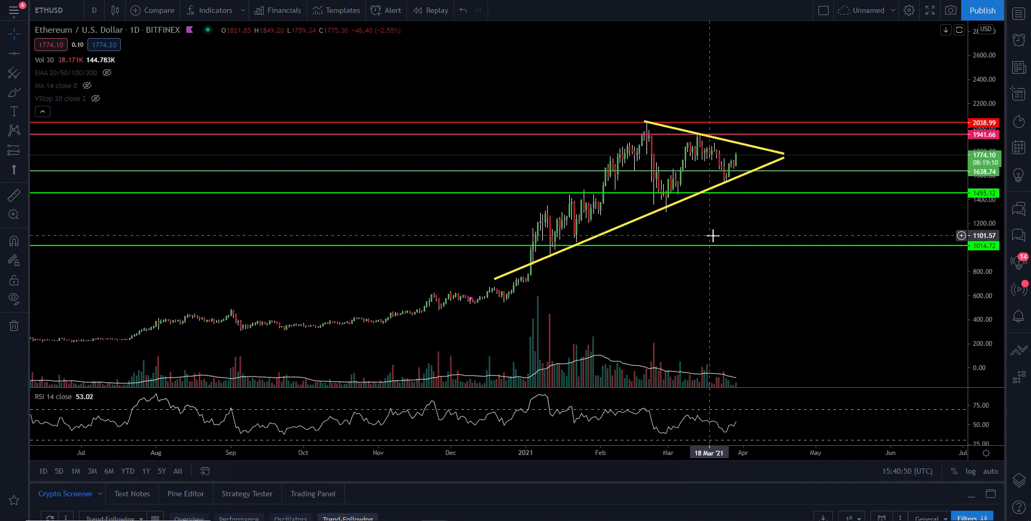
pyautogui.click(107, 72)
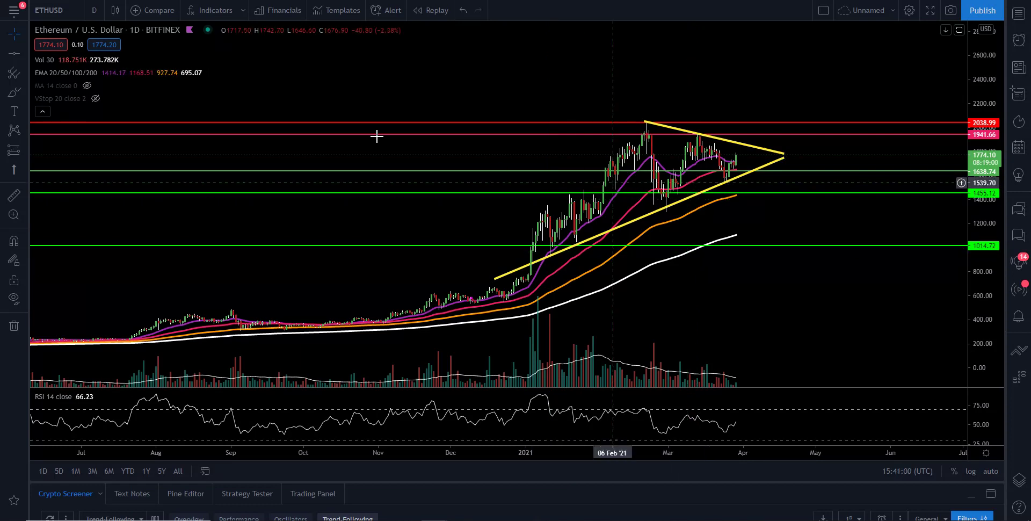
pyautogui.click(106, 73)
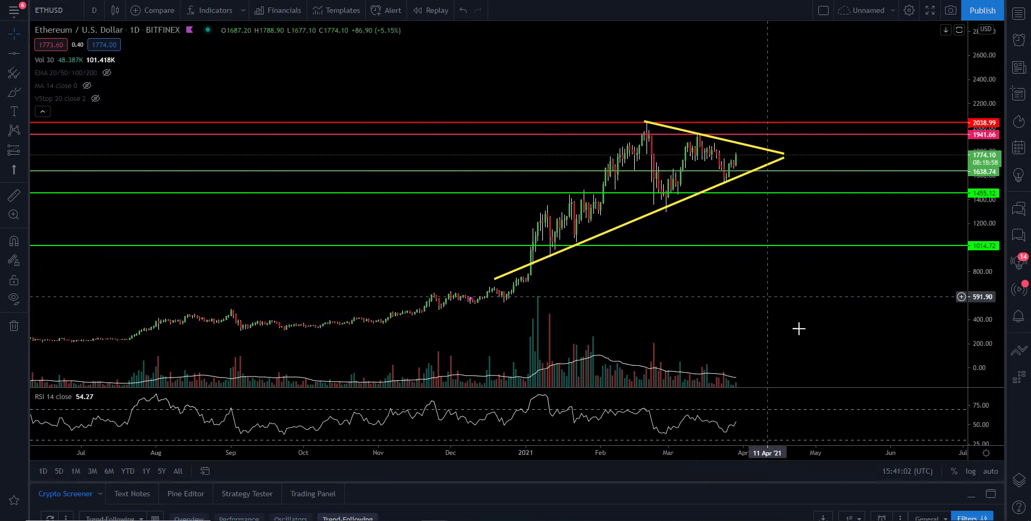
# Measure the triangle's height with the Price Range tool and project a range from its upper trendline, about 1875 to 2572
pyautogui.scroll(3, 811, 322)
pyautogui.moveTo(820, 320)
pyautogui.mouseDown()
pyautogui.moveTo(741, 299)
pyautogui.moveTo(822, 324)
pyautogui.mouseUp()
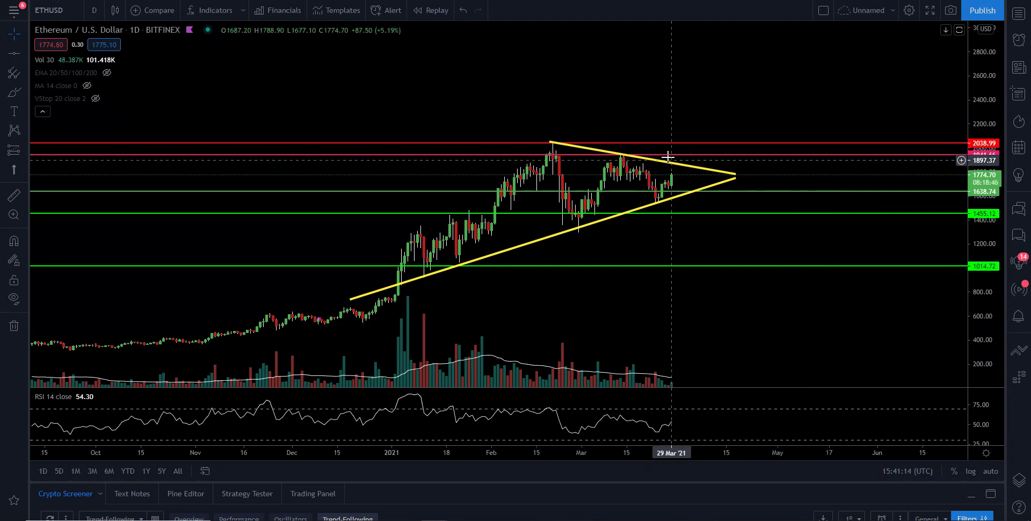
pyautogui.click(24, 153)
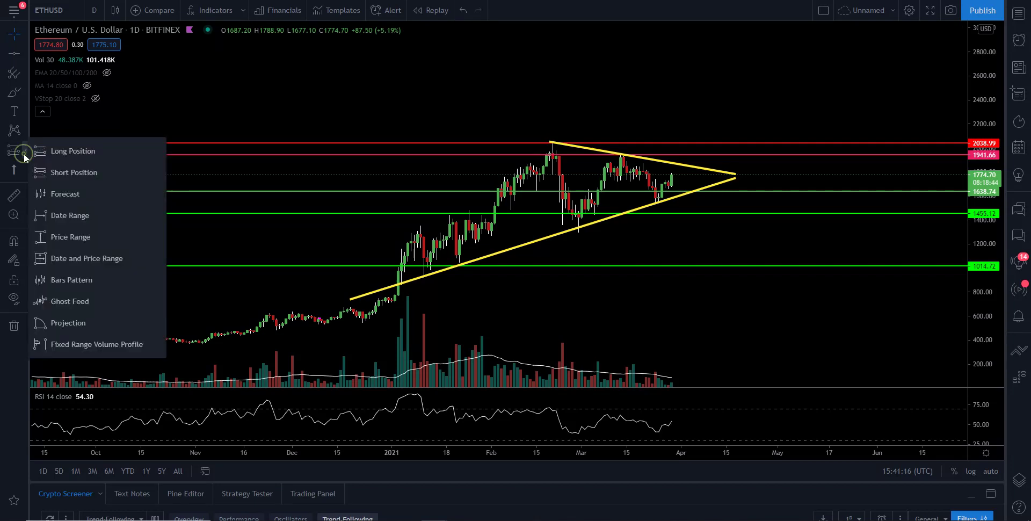
pyautogui.click(74, 236)
pyautogui.click(541, 141)
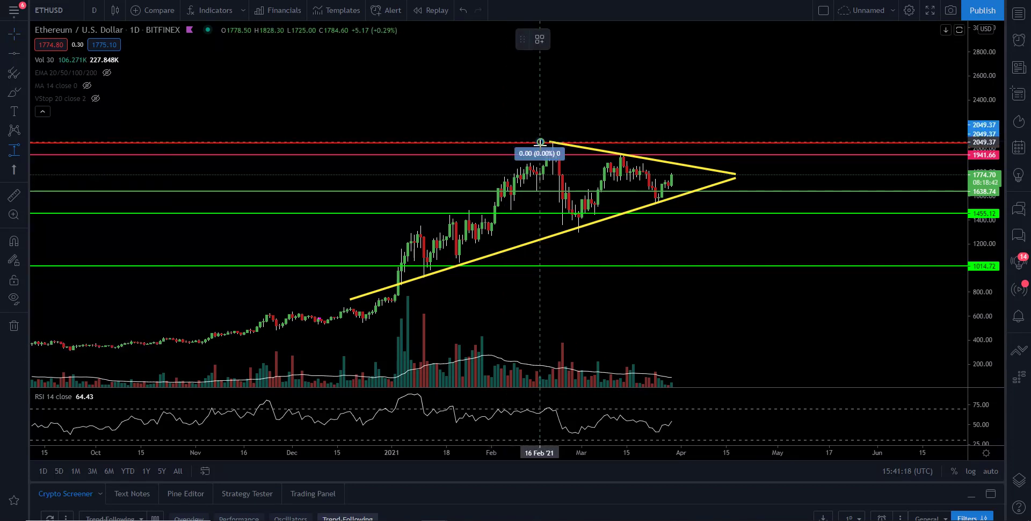
pyautogui.rightClick(556, 234)
pyautogui.press('Escape')
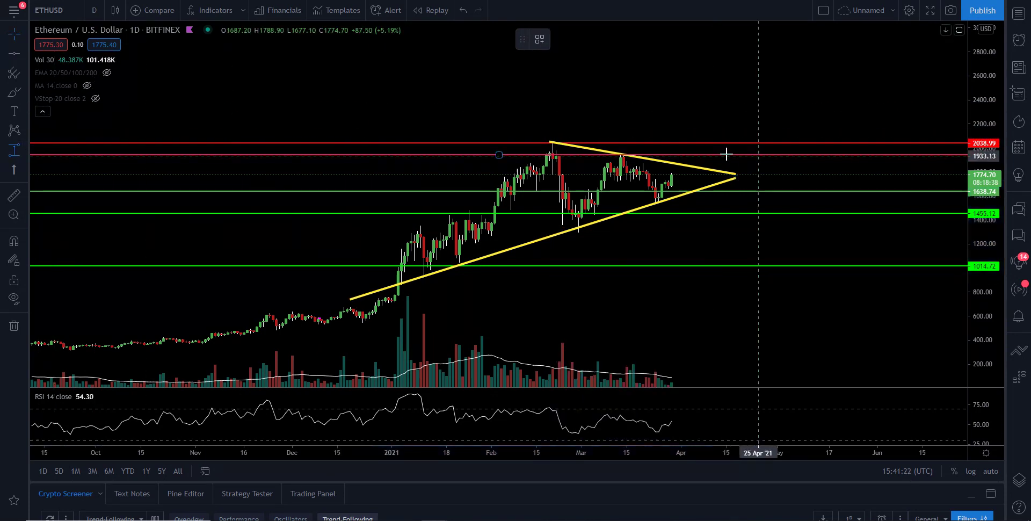
pyautogui.keyDown('shift'); pyautogui.click(681, 163); pyautogui.keyUp('shift')
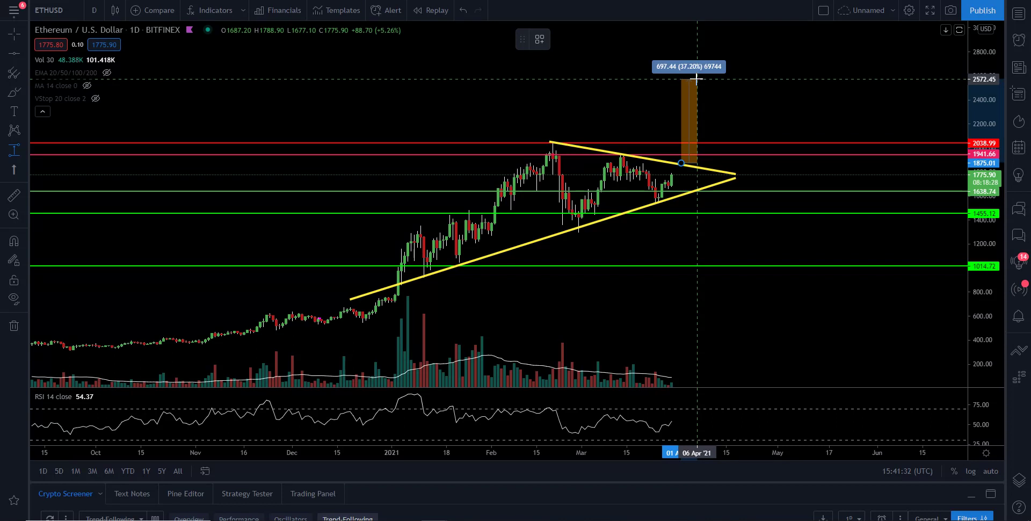
pyautogui.click(696, 79)
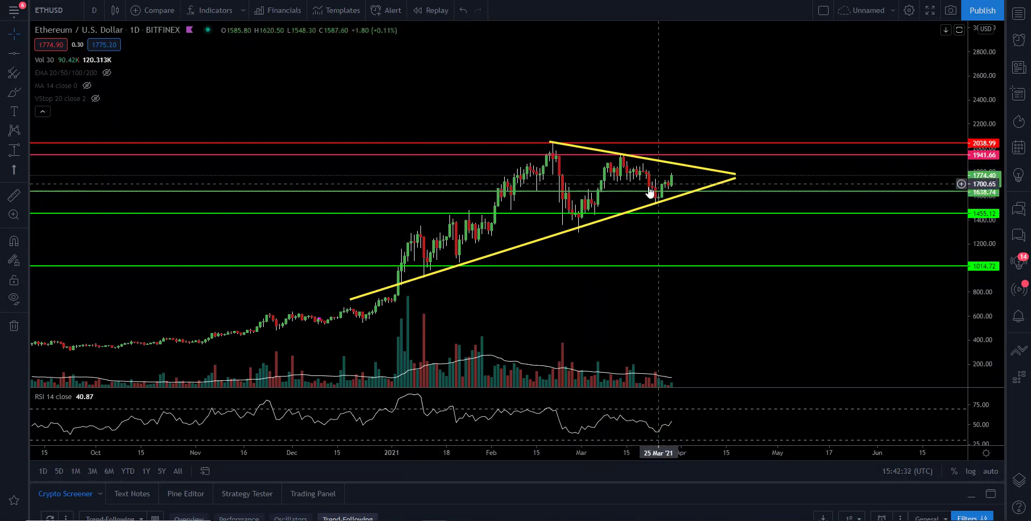
# Show the watchlist with the ETHUSD details and open its full technical analysis summary
pyautogui.scroll(-2, 794, 273)
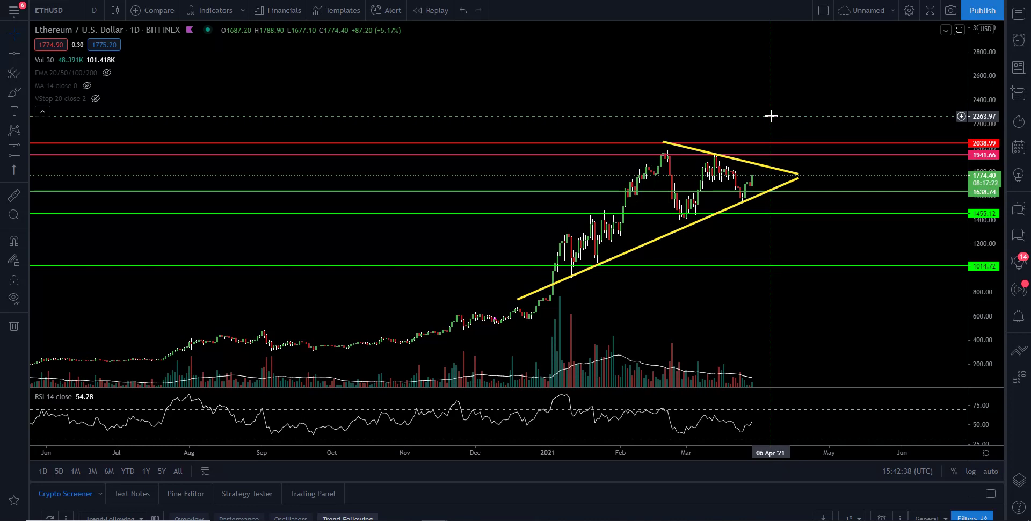
pyautogui.moveTo(803, 326); pyautogui.dragTo(785, 296)
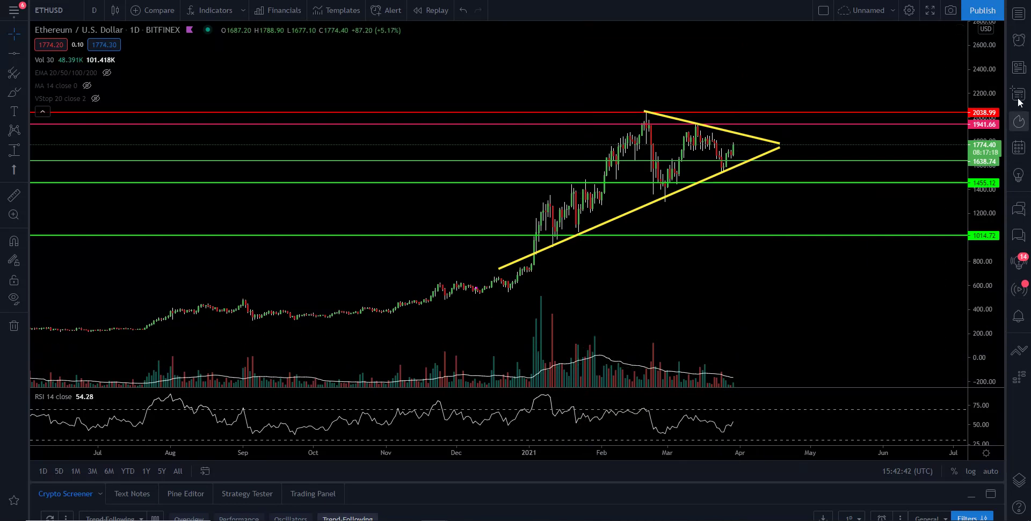
pyautogui.click(1019, 15)
pyautogui.scroll(-3, 965, 369)
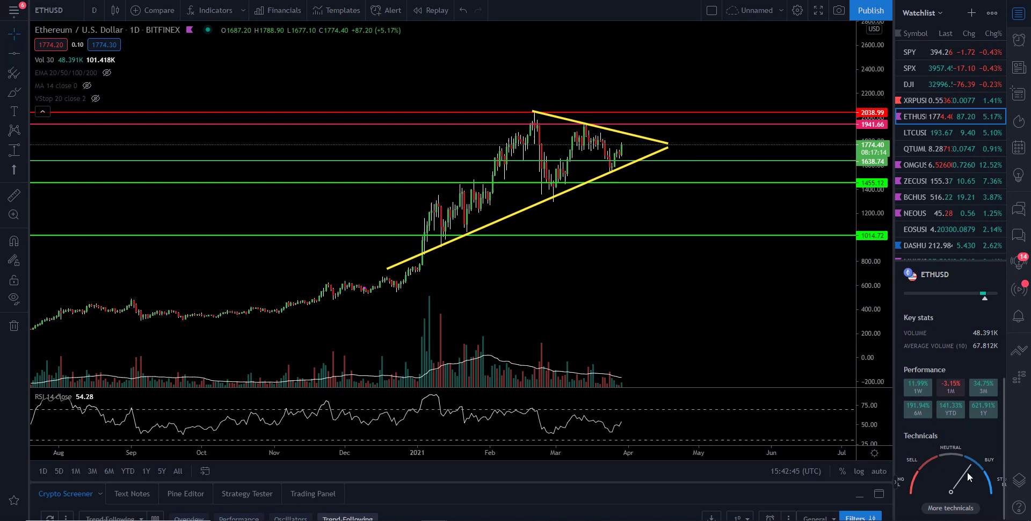
pyautogui.click(929, 466)
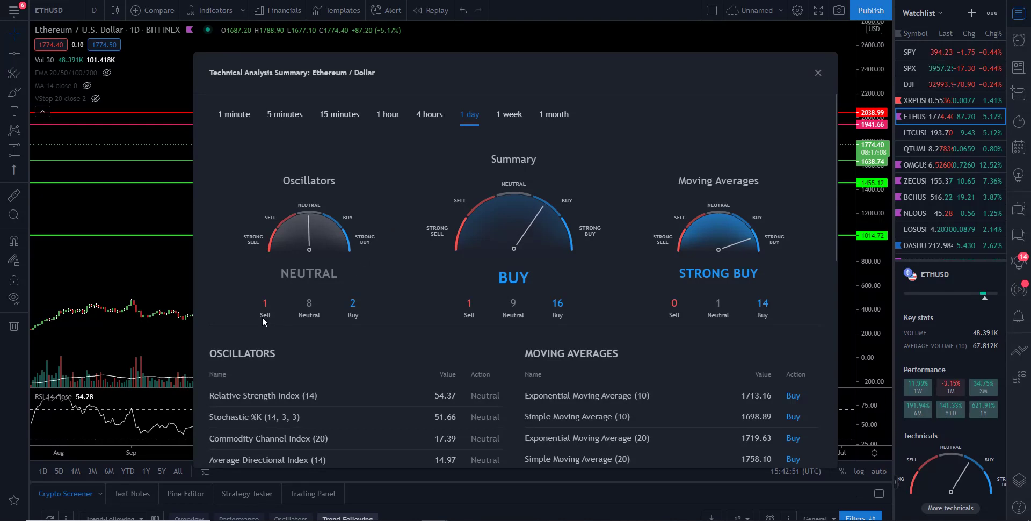
# Read through the one-day oscillator and moving average ratings for Ethereum, and close the summary
pyautogui.scroll(-5, 631, 269)
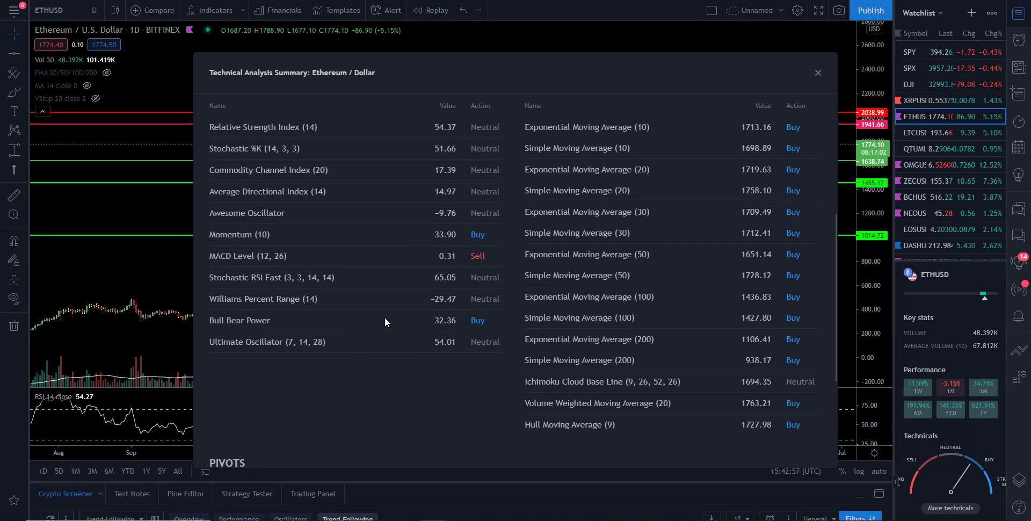
pyautogui.scroll(1, 768, 227)
pyautogui.scroll(5, 768, 227)
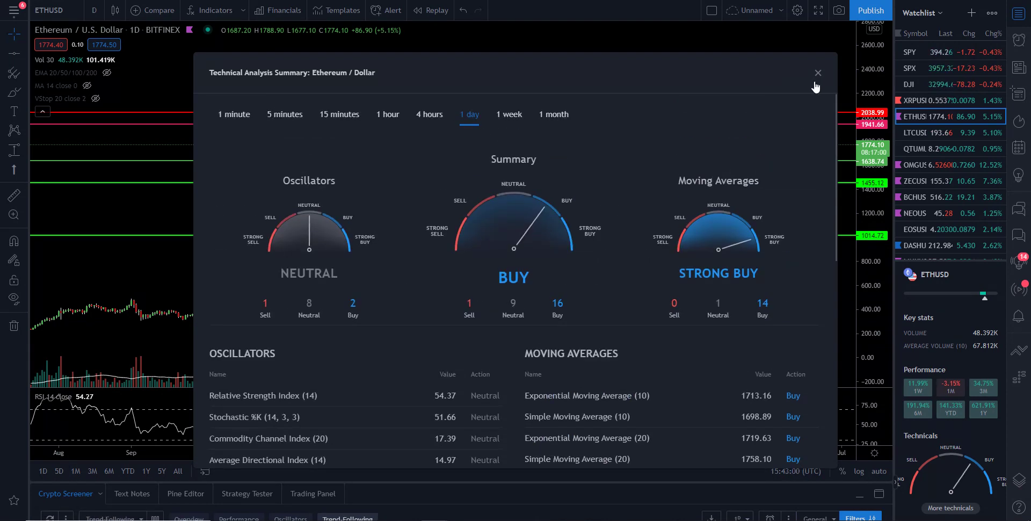
pyautogui.click(817, 72)
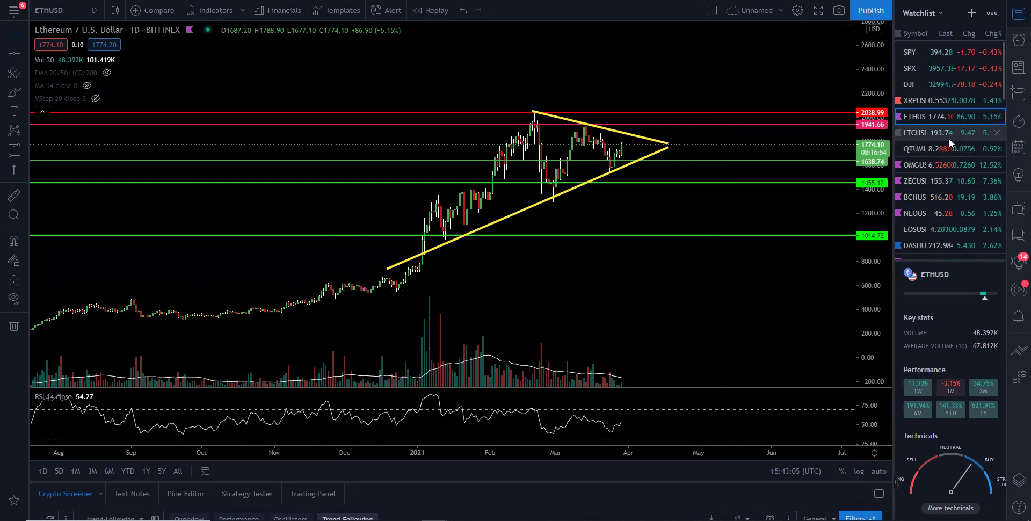
# Load the OMGUSD chart from BITTREX out of the watchlist and check how much price history it shows
pyautogui.click(920, 164)
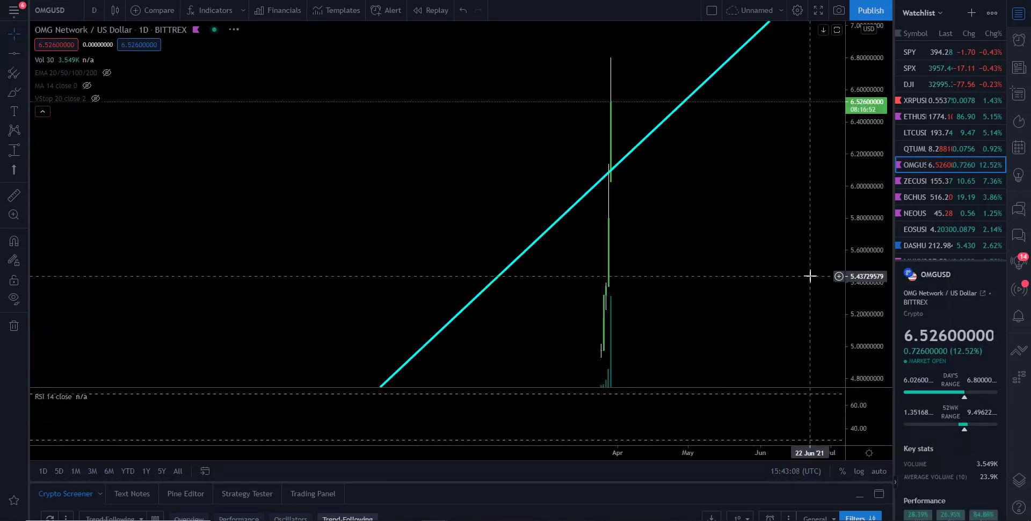
pyautogui.scroll(3, 774, 287)
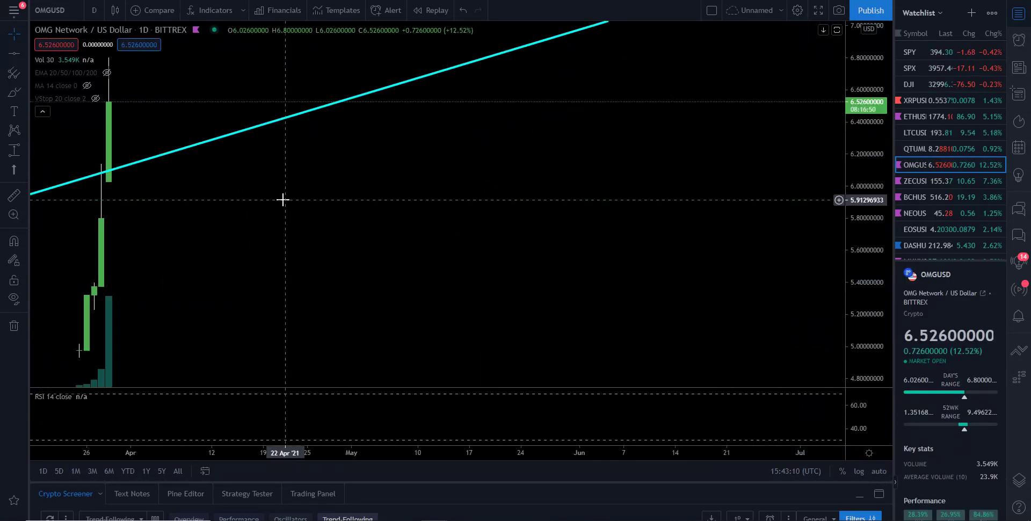
pyautogui.moveTo(283, 200); pyautogui.dragTo(691, 219)
# Search the symbols for OMG and load the OMGUSD crypto pair from KRAKEN
pyautogui.click(54, 10)
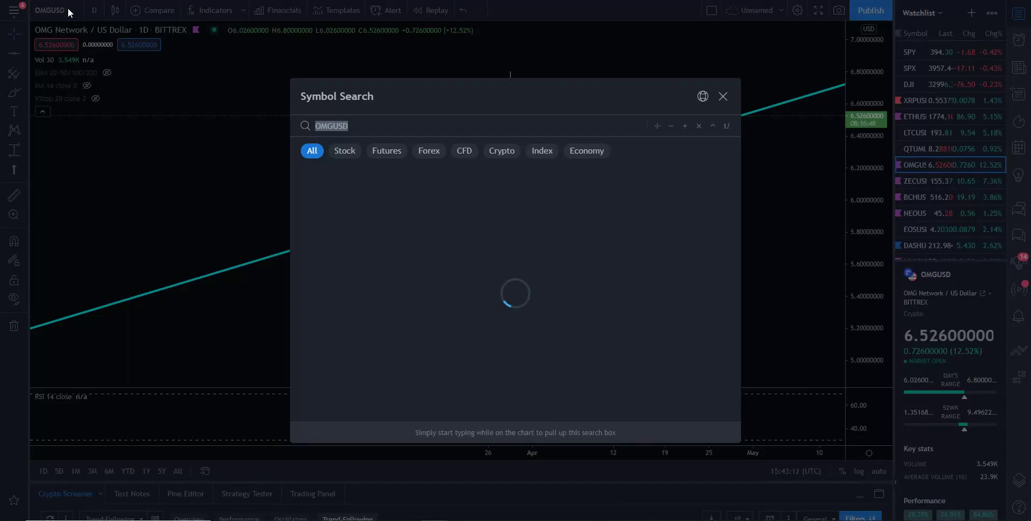
pyautogui.press('BackSpace')
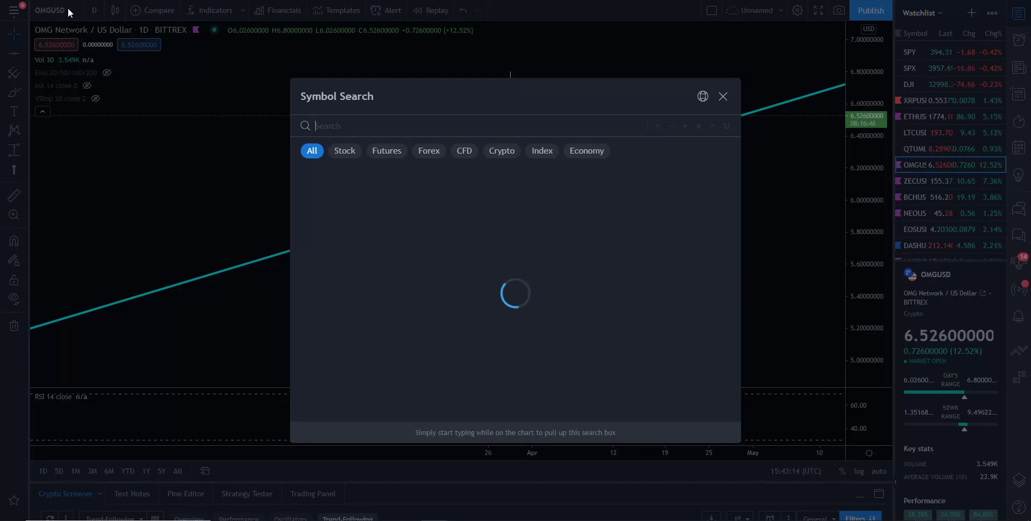
pyautogui.write('OMG')
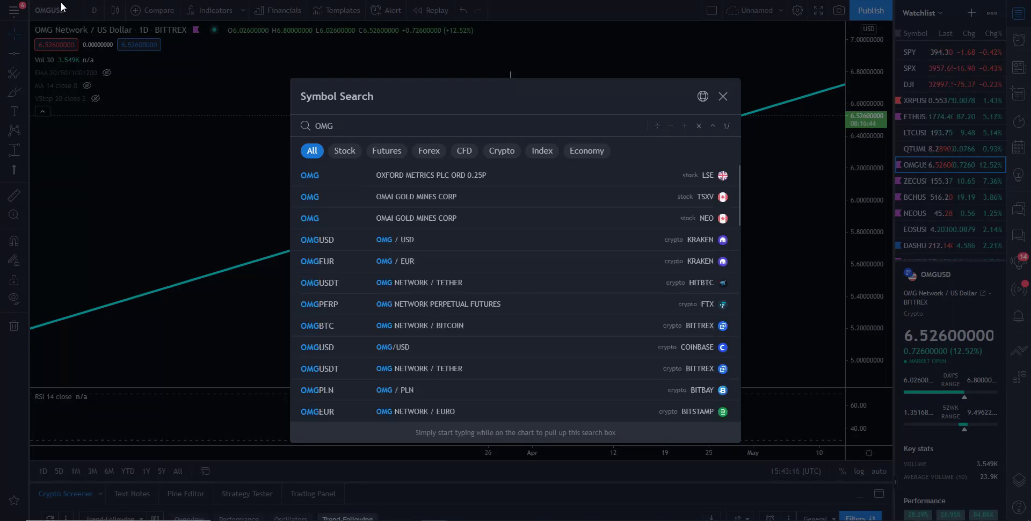
pyautogui.click(362, 233)
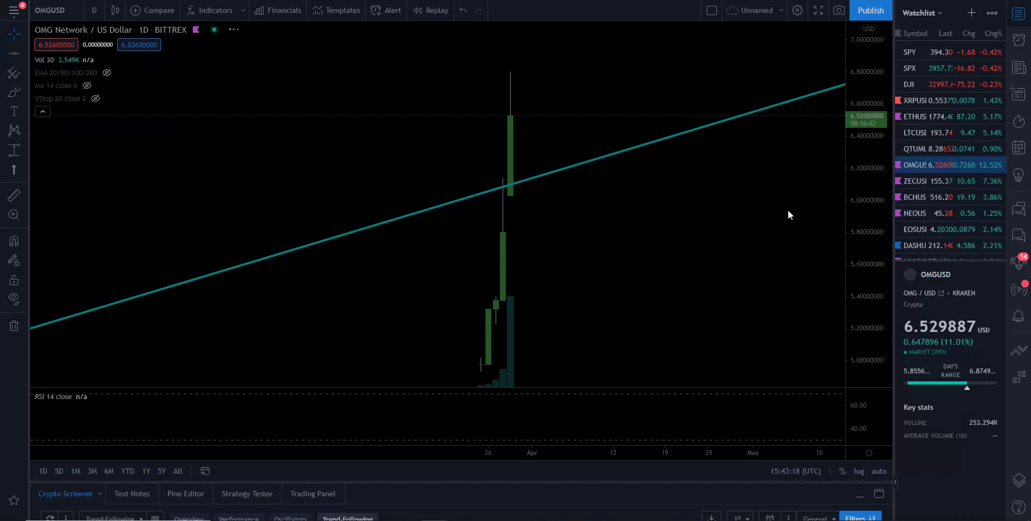
# Examine the daily OMGUSD price action since mid-2020, including its August 2020 and February 2021 peaks
pyautogui.scroll(-2, 810, 258)
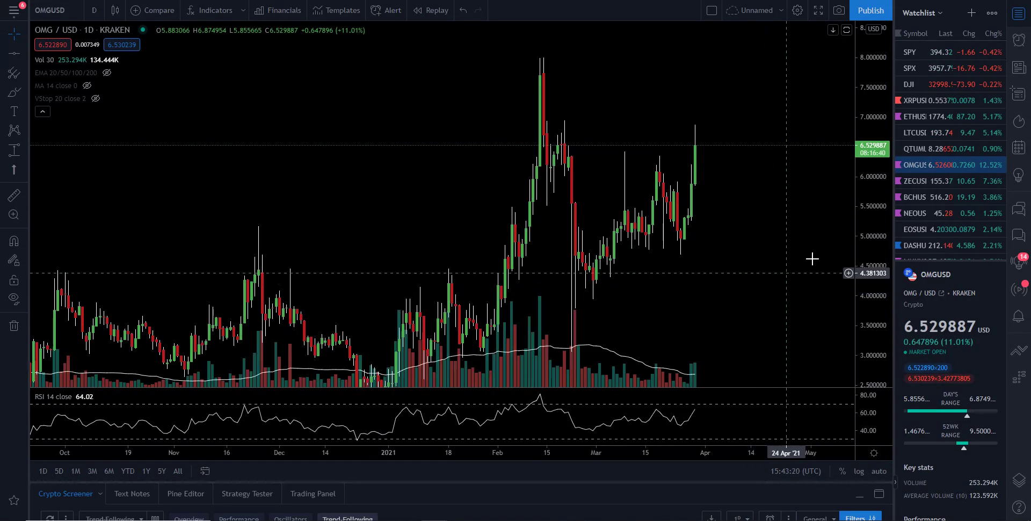
pyautogui.moveTo(875, 84); pyautogui.dragTo(875, 140)
pyautogui.scroll(3, 803, 276)
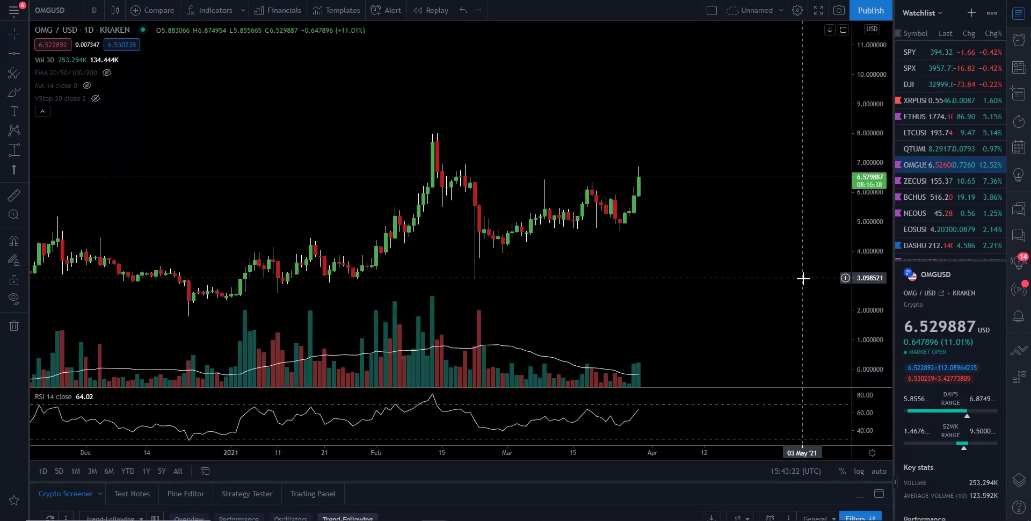
pyautogui.moveTo(594, 276); pyautogui.dragTo(743, 288)
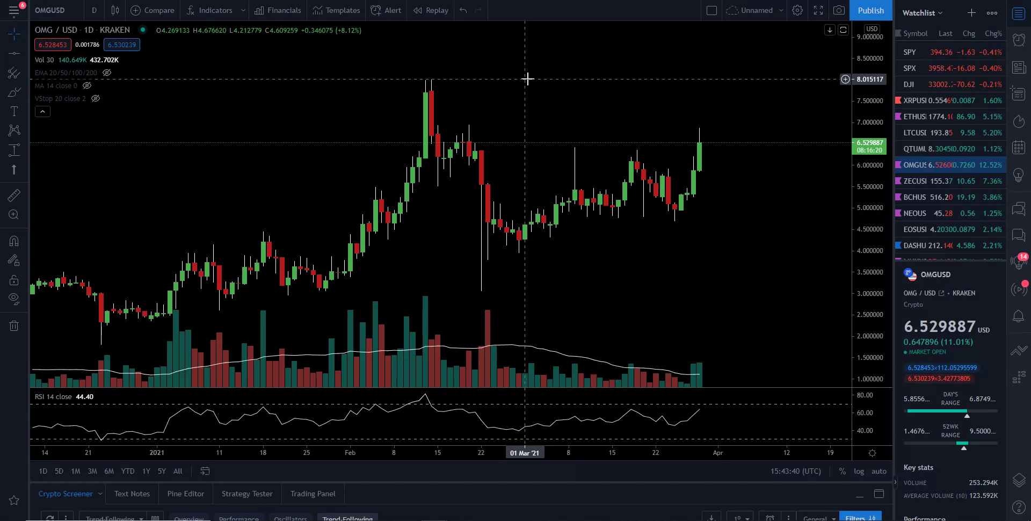
pyautogui.scroll(-4, 617, 162)
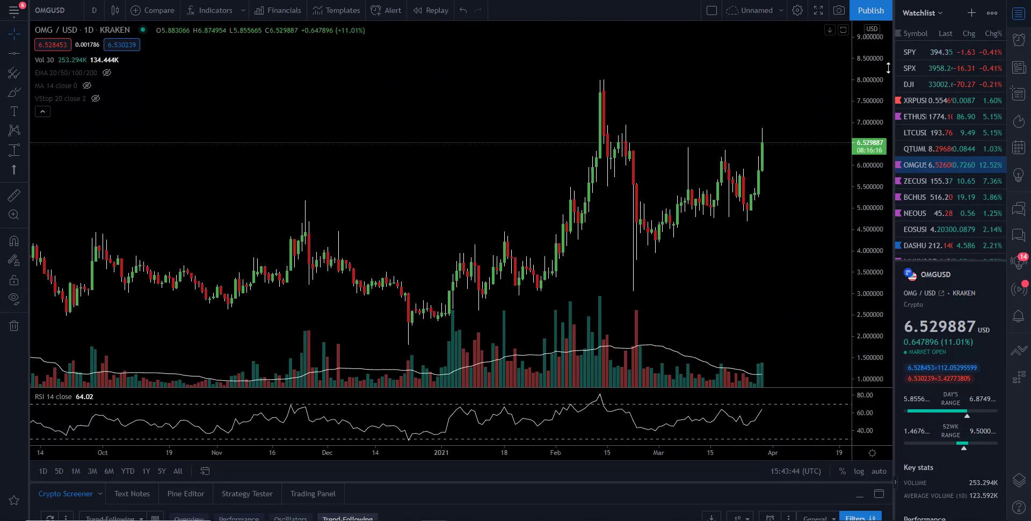
pyautogui.moveTo(865, 116); pyautogui.dragTo(864, 140)
pyautogui.scroll(-5, 806, 279)
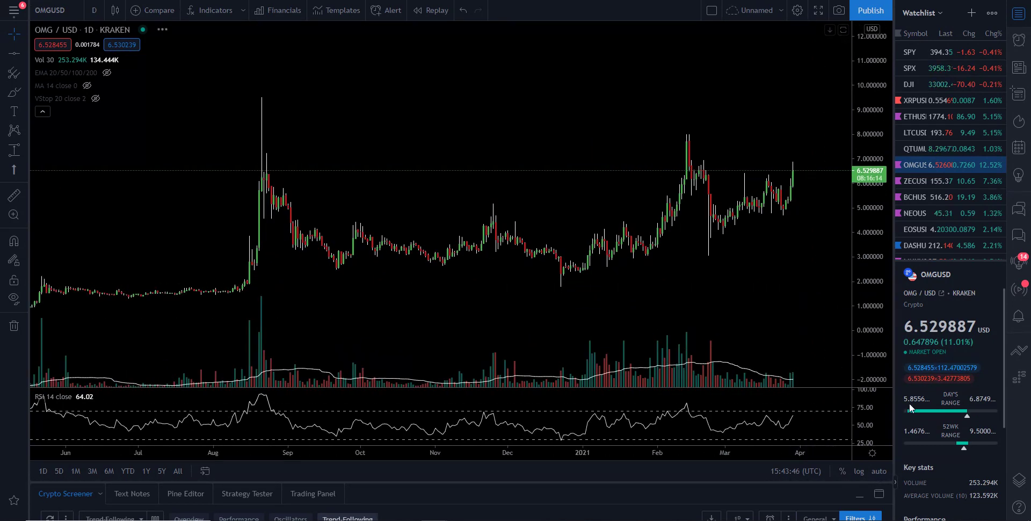
# Hide the watchlist panel and examine the wider OMGUSD daily history back to November 2019
pyautogui.click(894, 479)
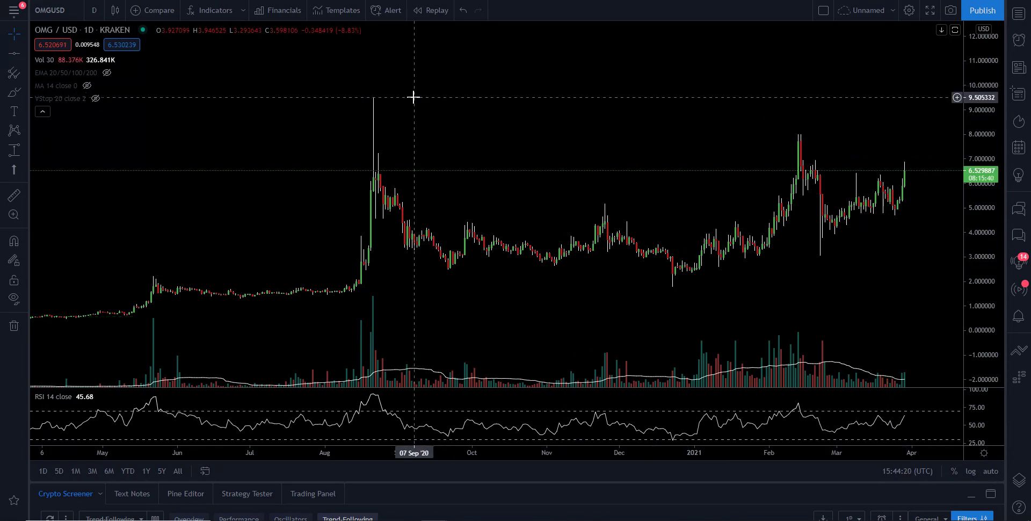
pyautogui.scroll(-5, 421, 100)
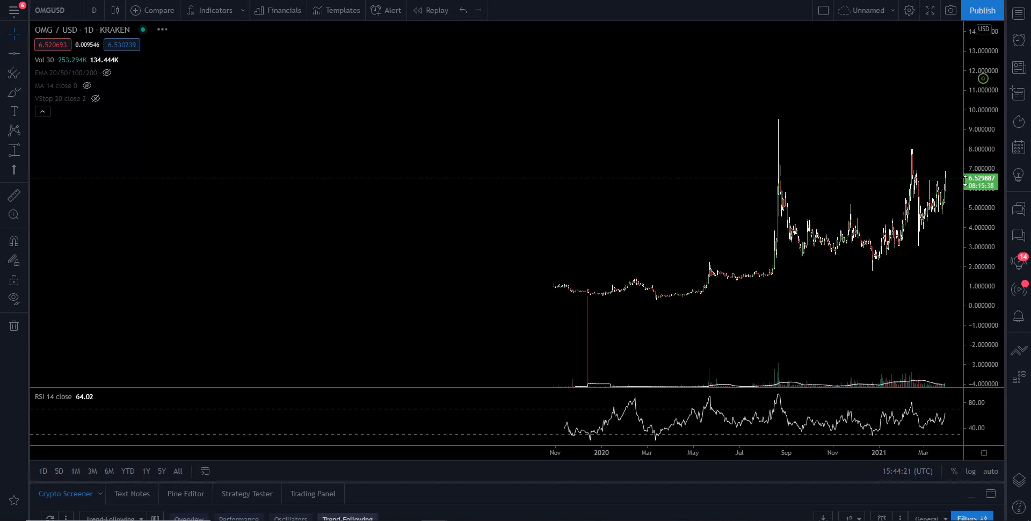
pyautogui.scroll(3, 856, 295)
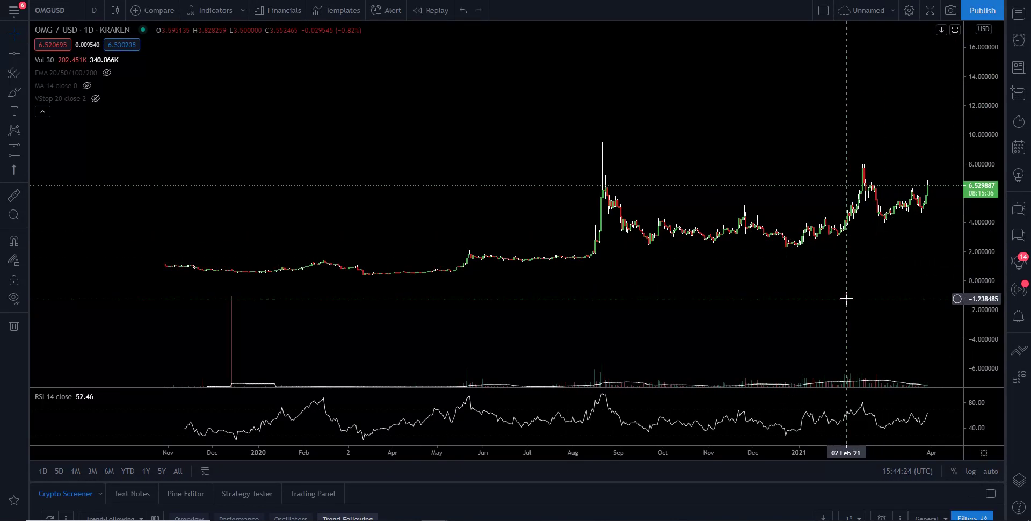
pyautogui.scroll(2, 839, 289)
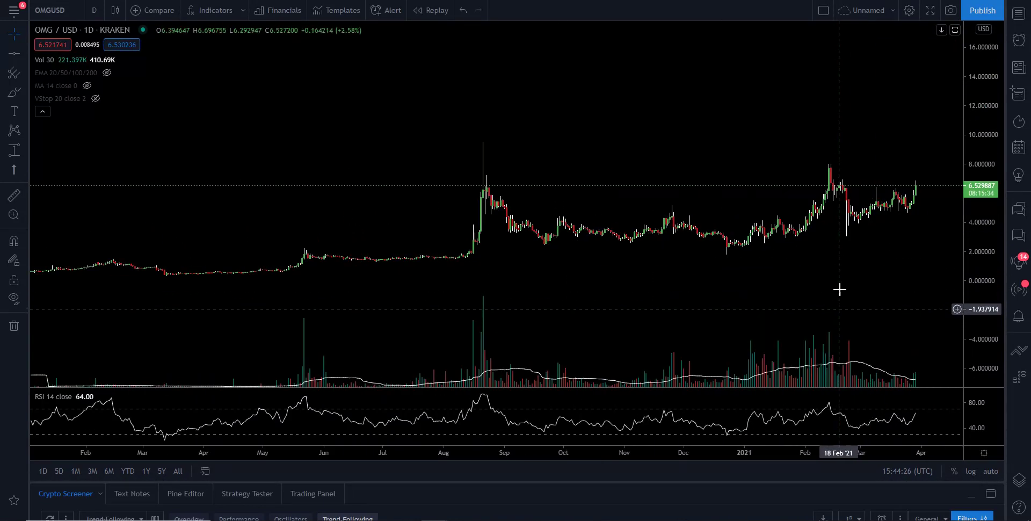
pyautogui.scroll(2, 722, 297)
pyautogui.moveTo(975, 293); pyautogui.dragTo(973, 258)
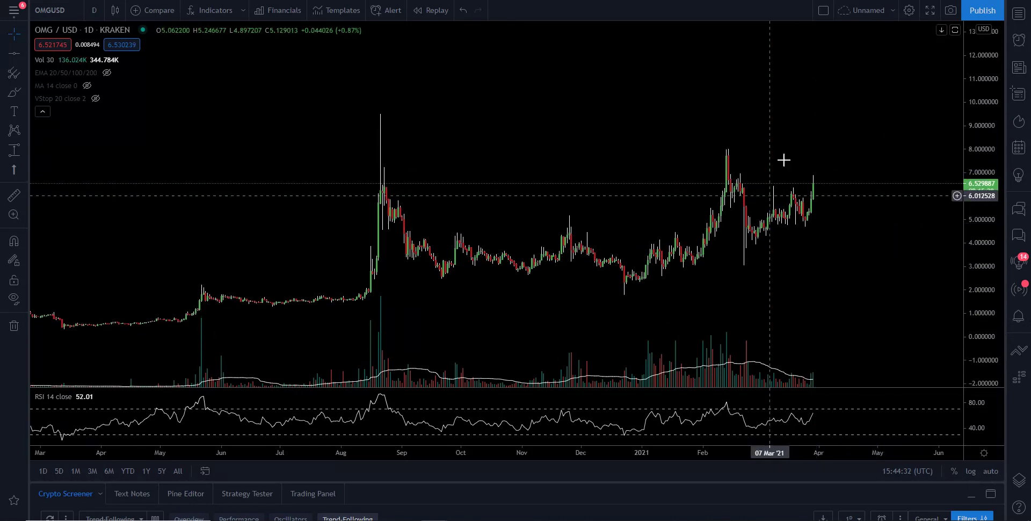
# Compare the latest OMGUSD daily rise with the August 2020 and February 2021 peaks
pyautogui.scroll(-3, 892, 297)
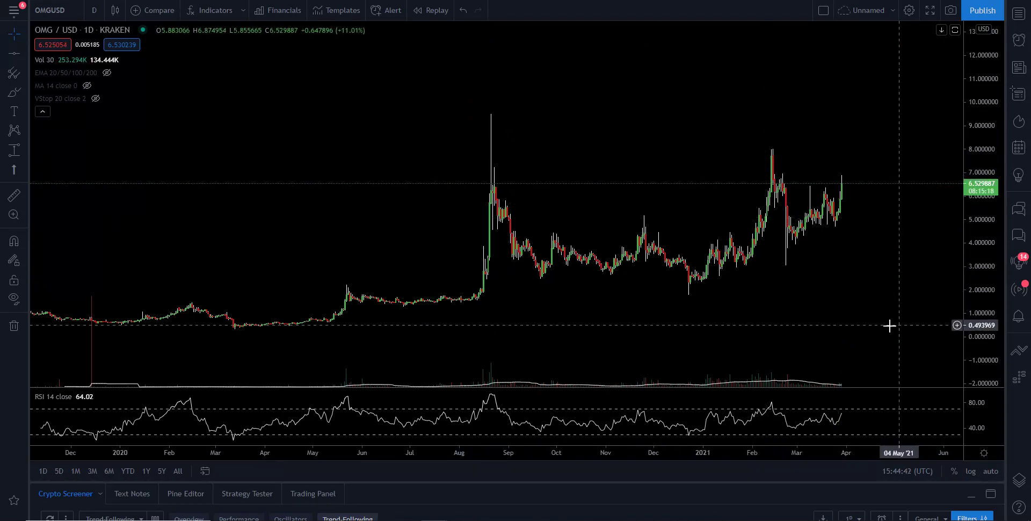
pyautogui.scroll(2, 888, 325)
pyautogui.scroll(1, 888, 326)
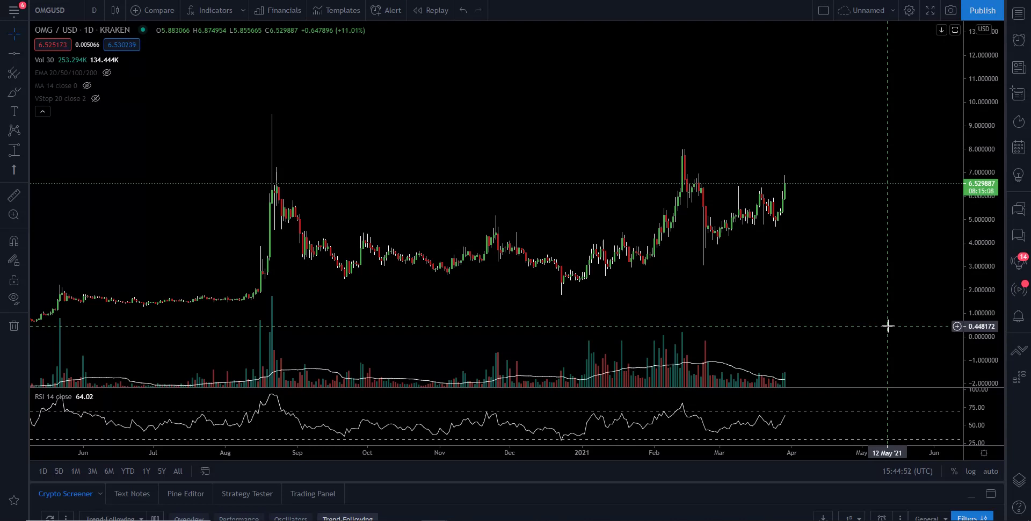
# Load the daily LINKUSD chart from the watchlist and hide the watchlist panel
pyautogui.click(1020, 15)
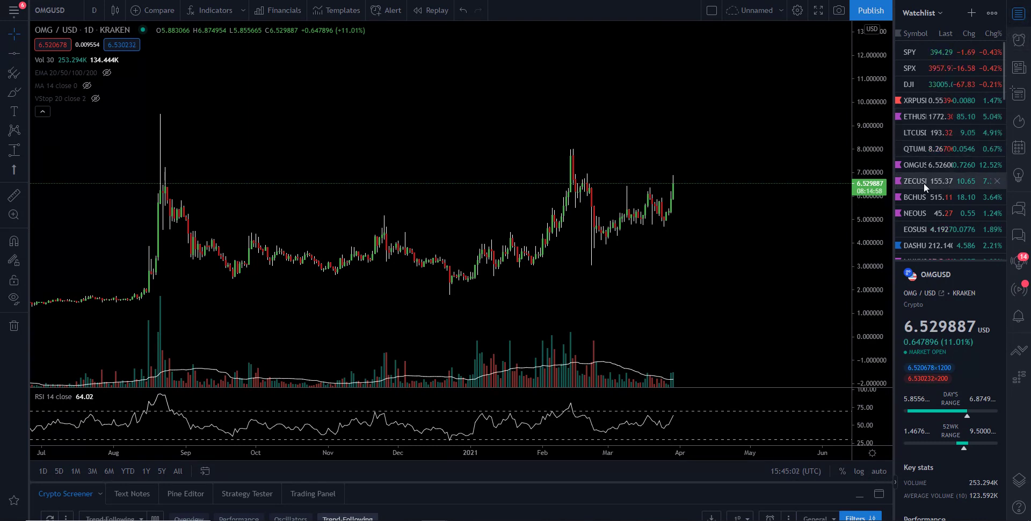
pyautogui.scroll(-3, 927, 215)
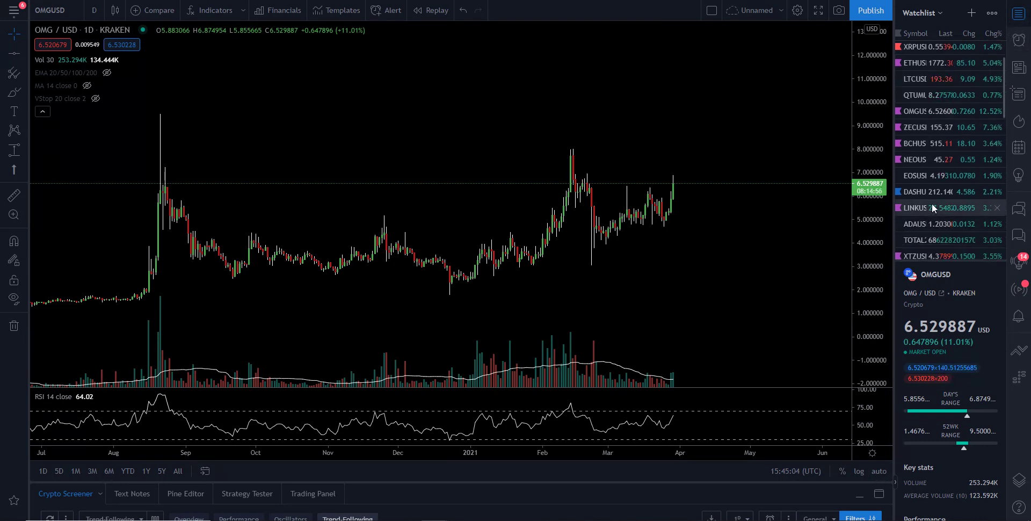
pyautogui.click(914, 209)
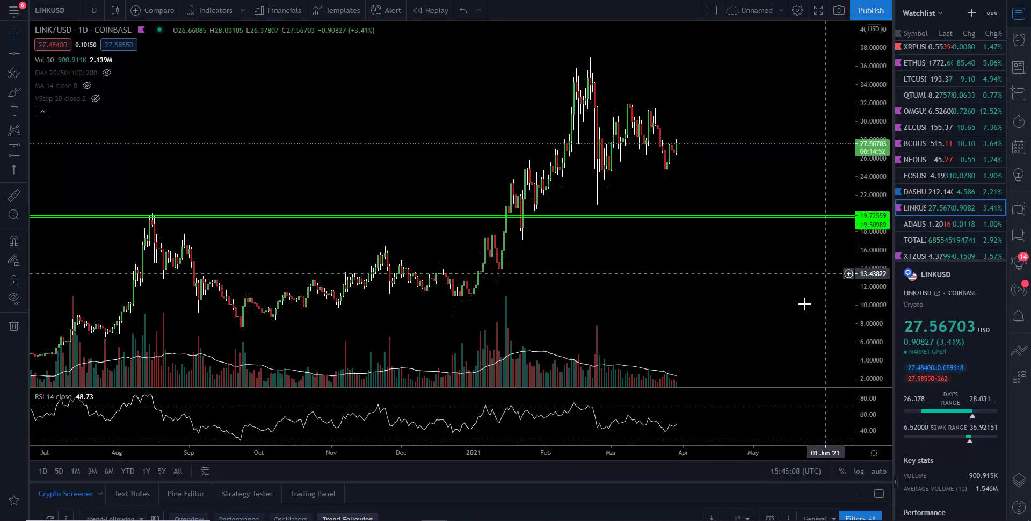
pyautogui.click(895, 481)
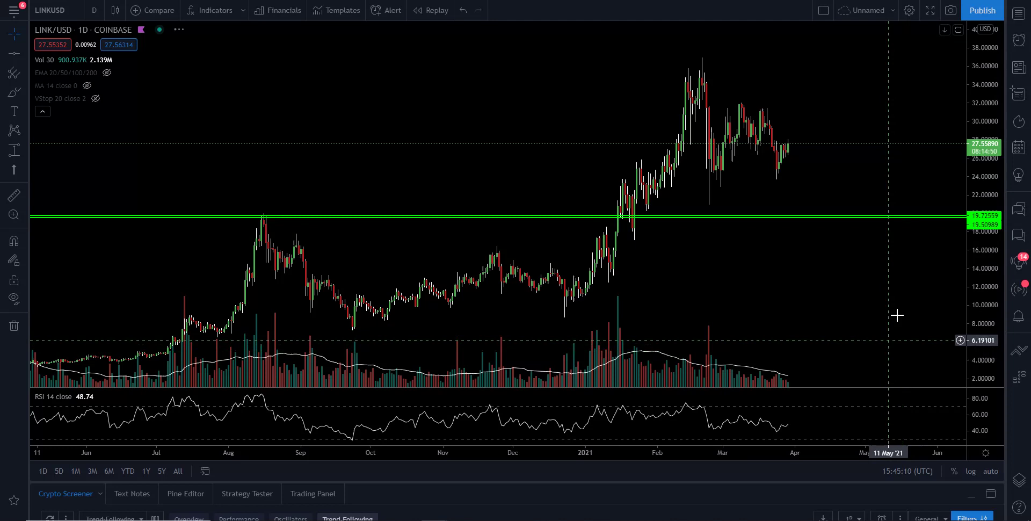
# Examine the LINKUSD daily price action since August 2020 against the pair of green horizontal support lines
pyautogui.scroll(3, 897, 308)
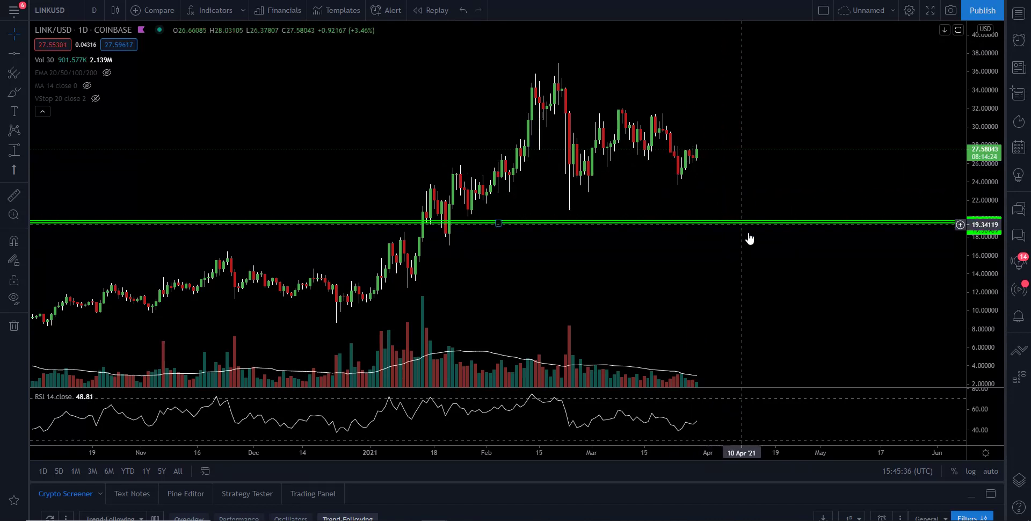
pyautogui.scroll(-1, 794, 288)
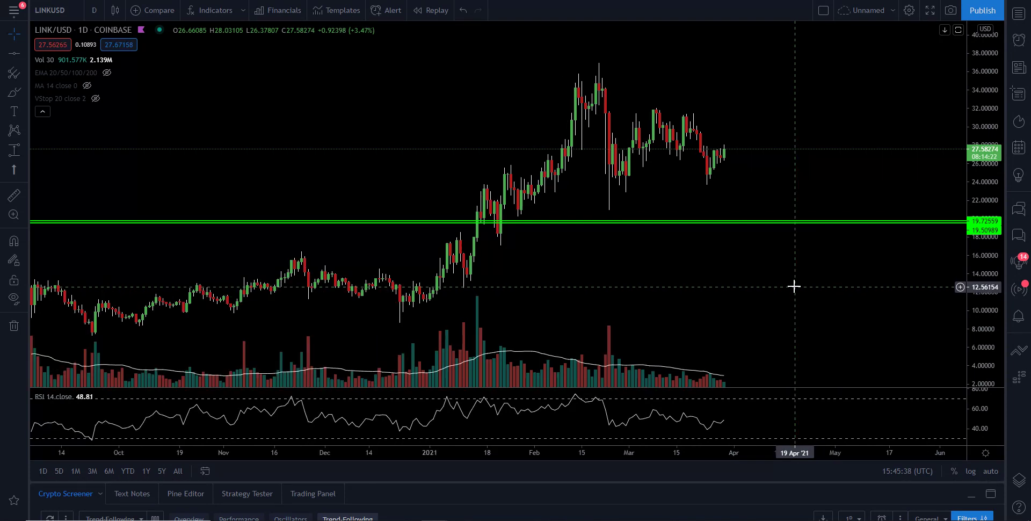
pyautogui.scroll(-1, 815, 292)
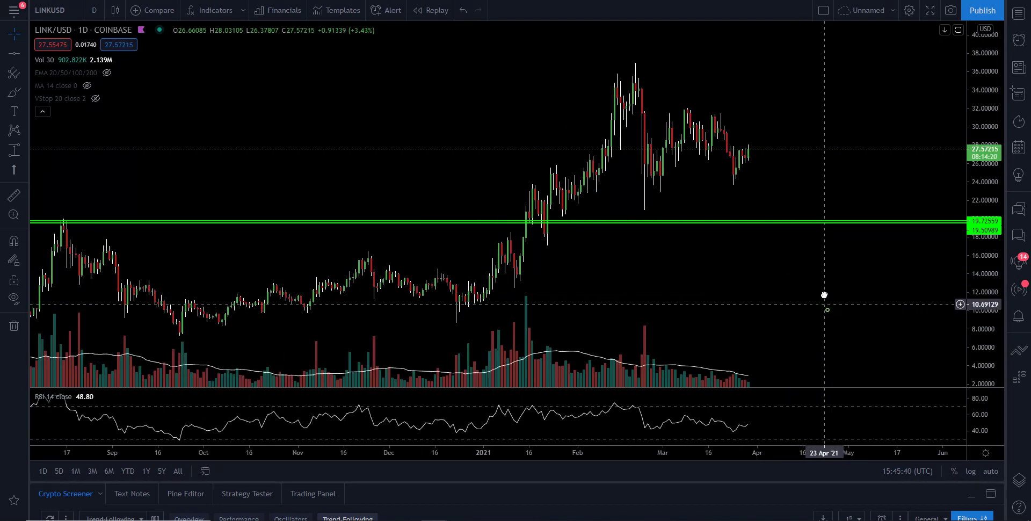
pyautogui.moveTo(825, 294); pyautogui.dragTo(769, 278)
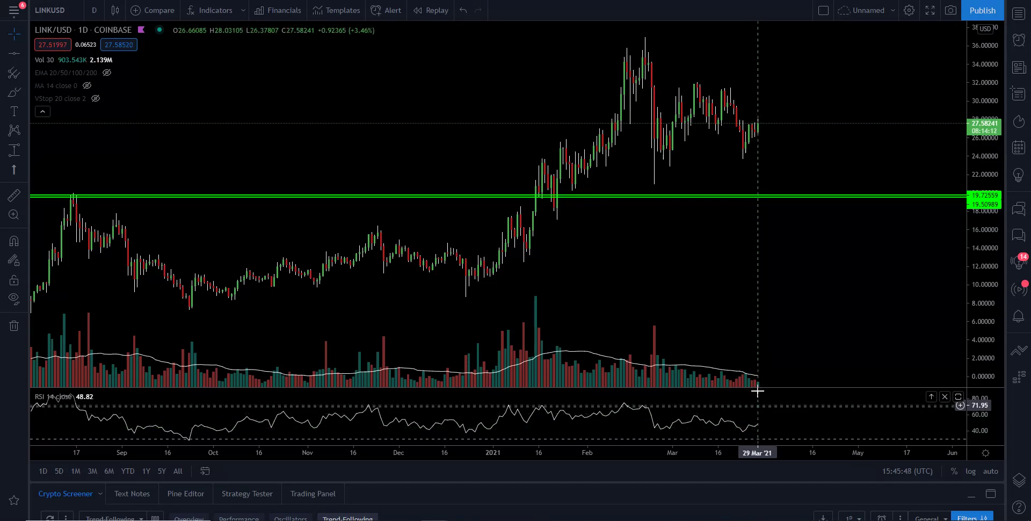
# Bring back the watchlist panel and review the one-day technical analysis summary for LINKUSD
pyautogui.click(1019, 14)
pyautogui.scroll(-3, 966, 343)
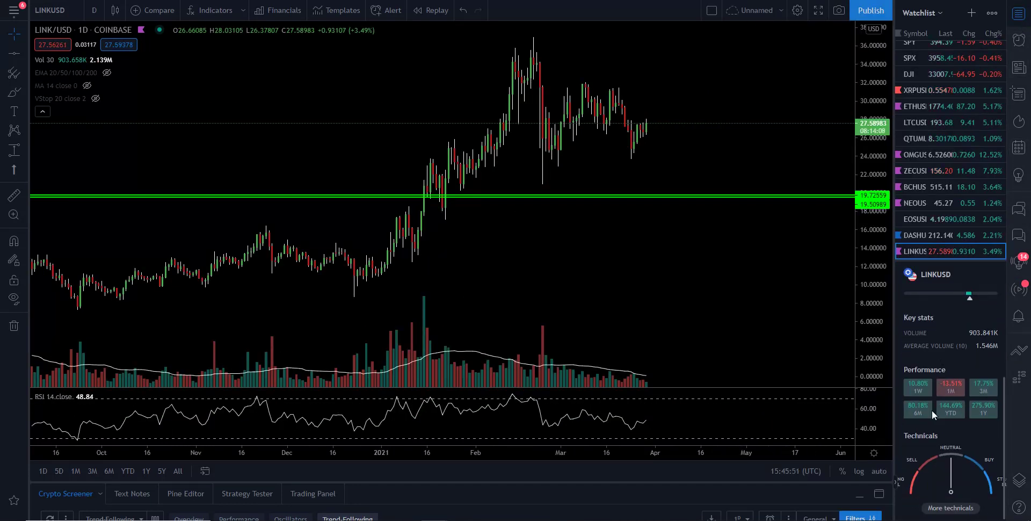
pyautogui.click(948, 507)
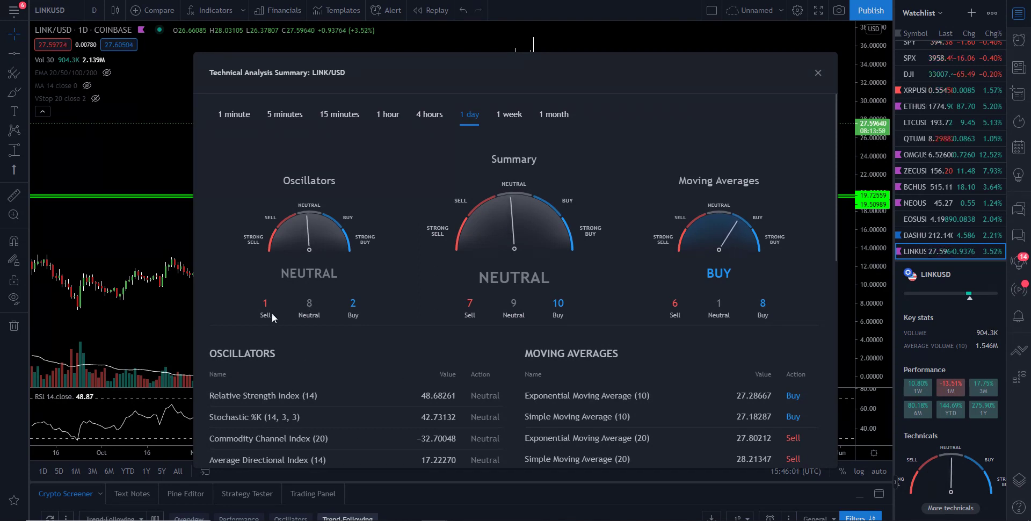
pyautogui.click(818, 73)
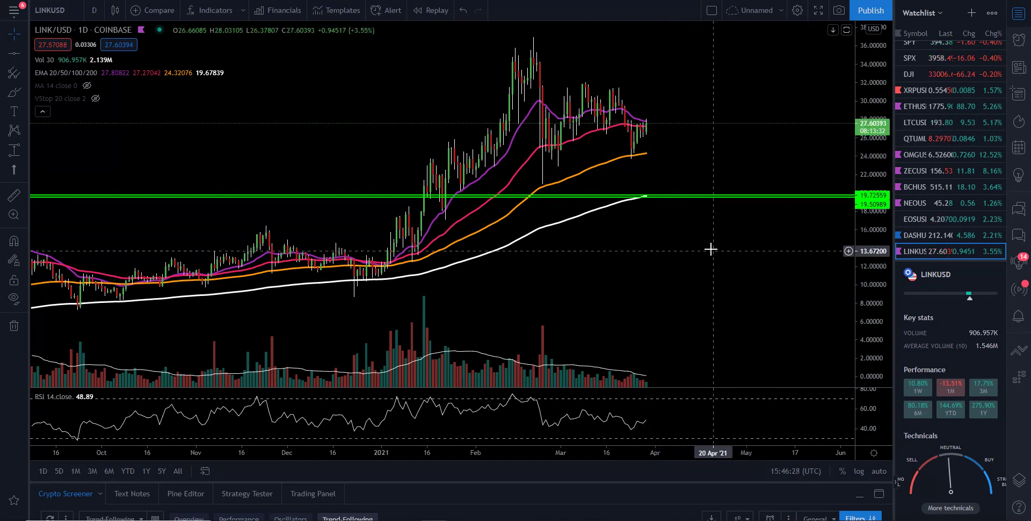
# Check LINKUSD against its 20/50/100/200 EMA lines back to August 2020 and load the XTZUSD chart from the watchlist
pyautogui.scroll(-2, 720, 257)
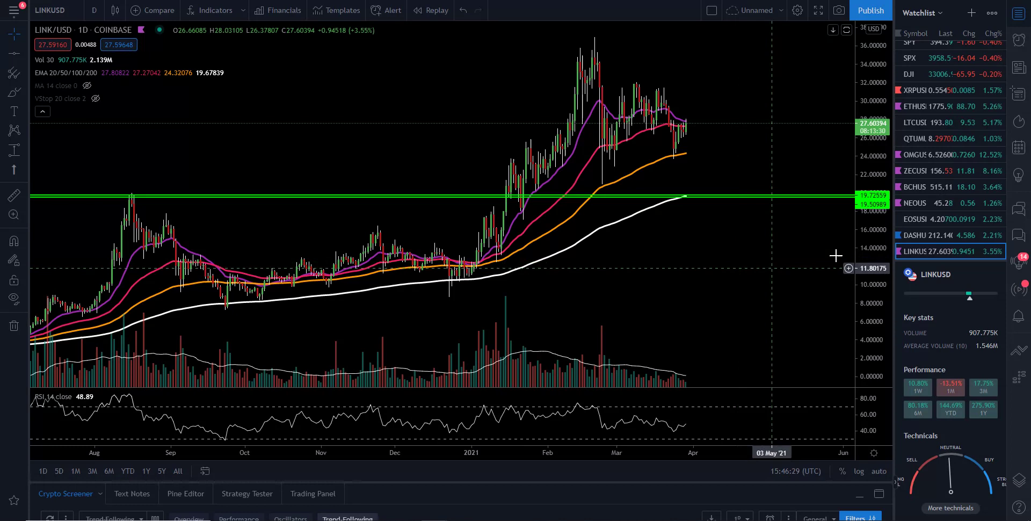
pyautogui.scroll(-2, 933, 192)
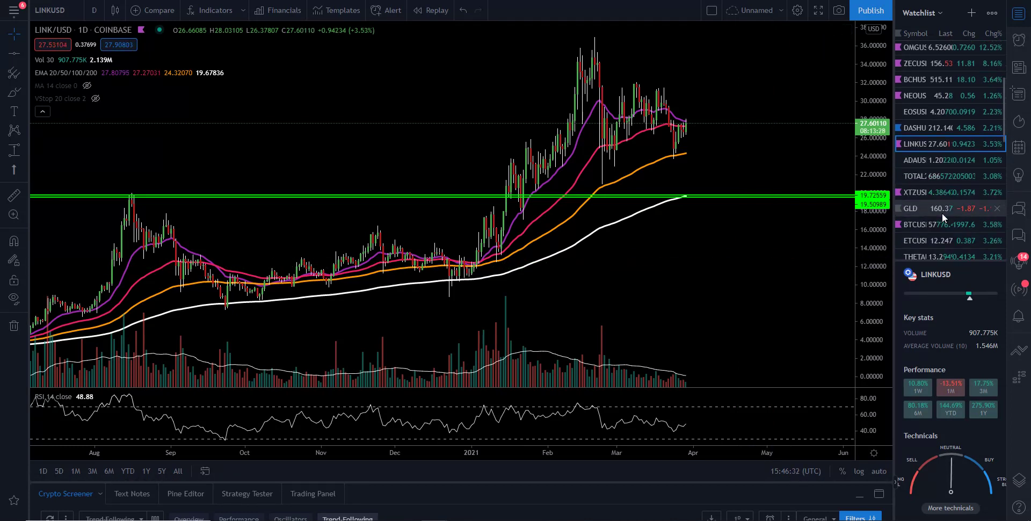
pyautogui.click(913, 193)
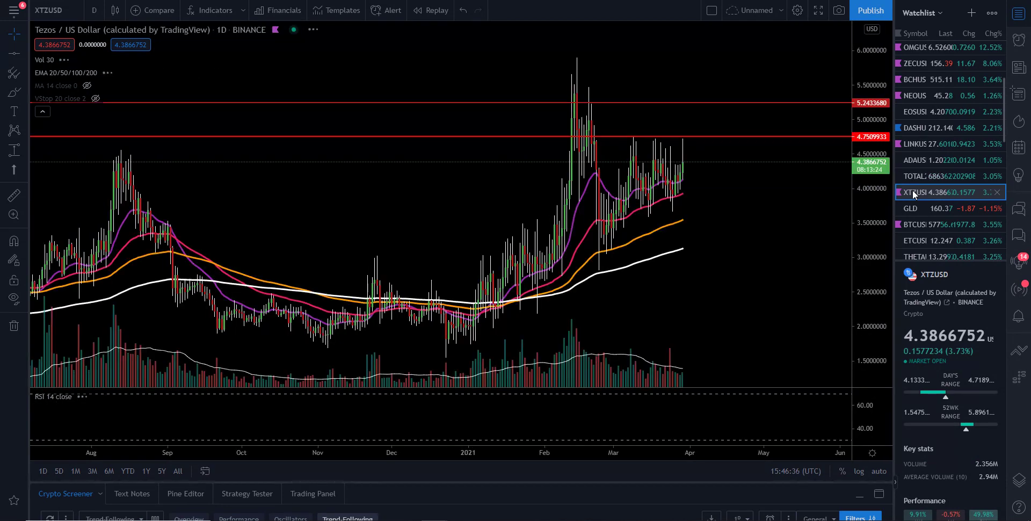
# Examine the daily XTZUSD chart back to May 2020 against its red resistance lines, green support lines, EMAs and rising cyan trendline
pyautogui.scroll(-1, 777, 296)
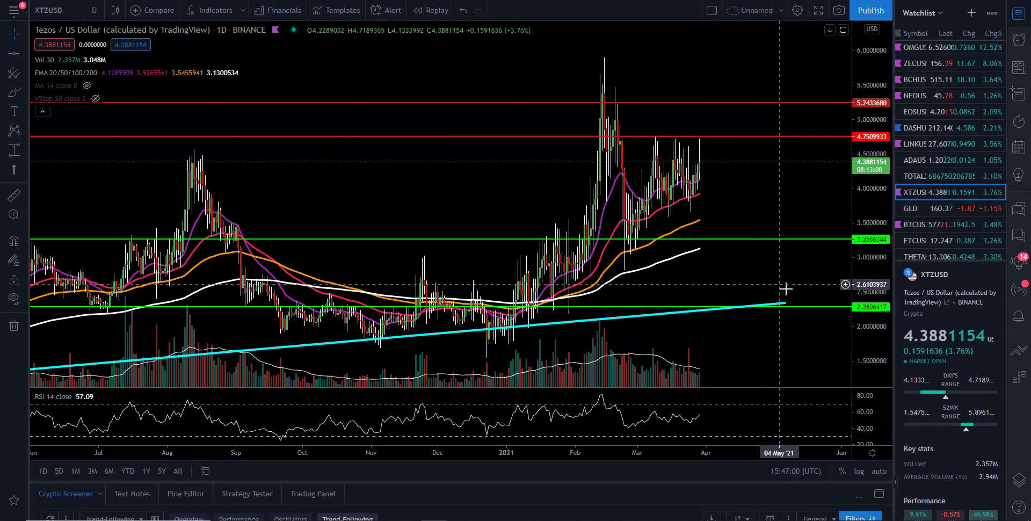
pyautogui.moveTo(714, 329); pyautogui.dragTo(828, 340)
pyautogui.moveTo(873, 115); pyautogui.dragTo(874, 161)
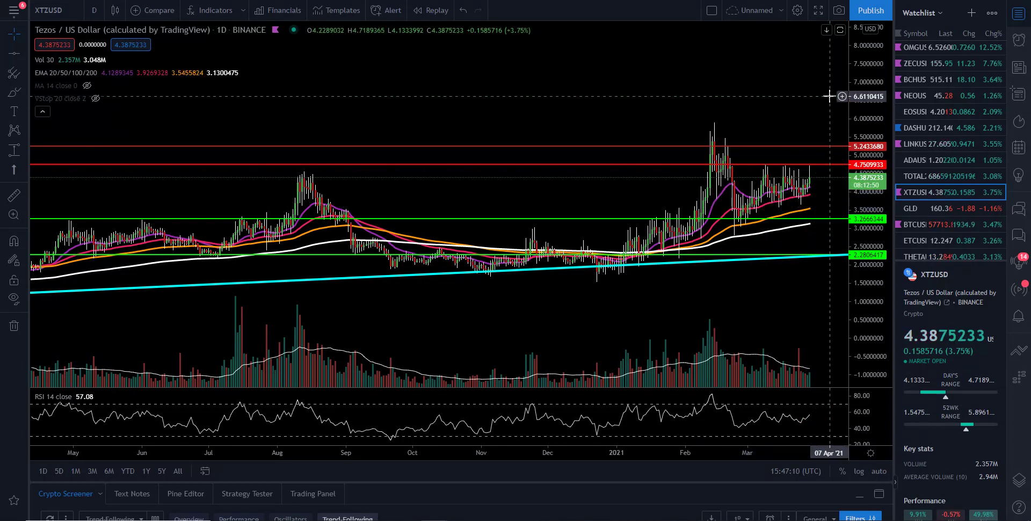
pyautogui.moveTo(826, 107); pyautogui.dragTo(813, 293)
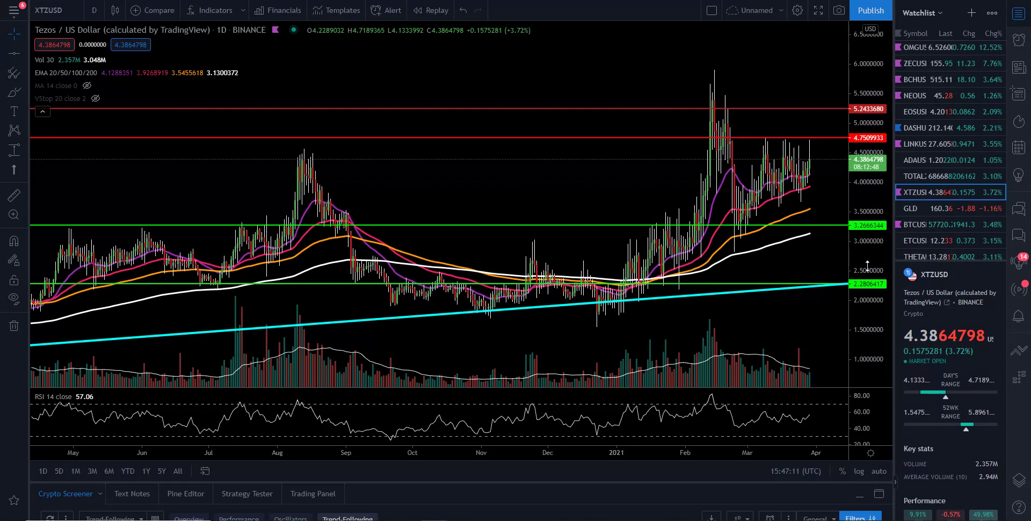
pyautogui.scroll(4, 810, 316)
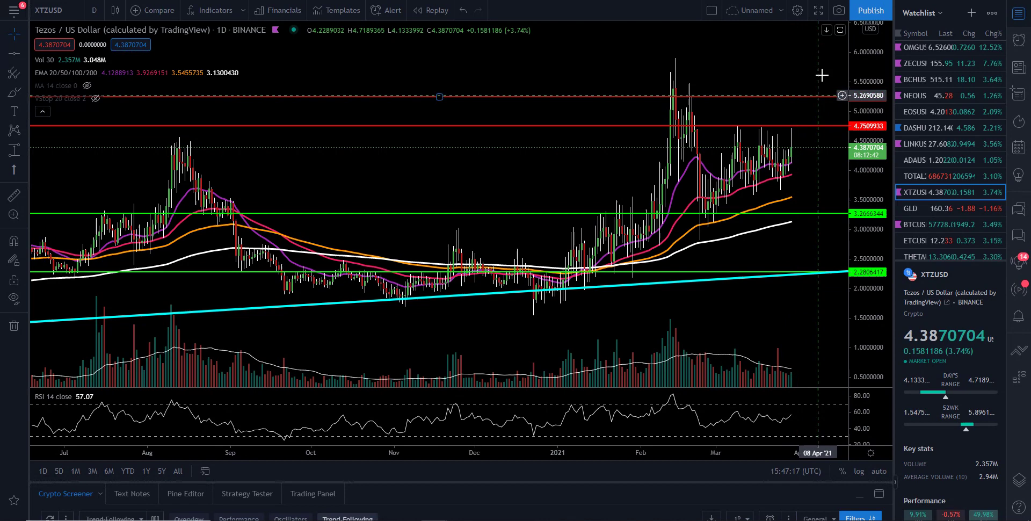
pyautogui.moveTo(860, 60); pyautogui.dragTo(726, 108)
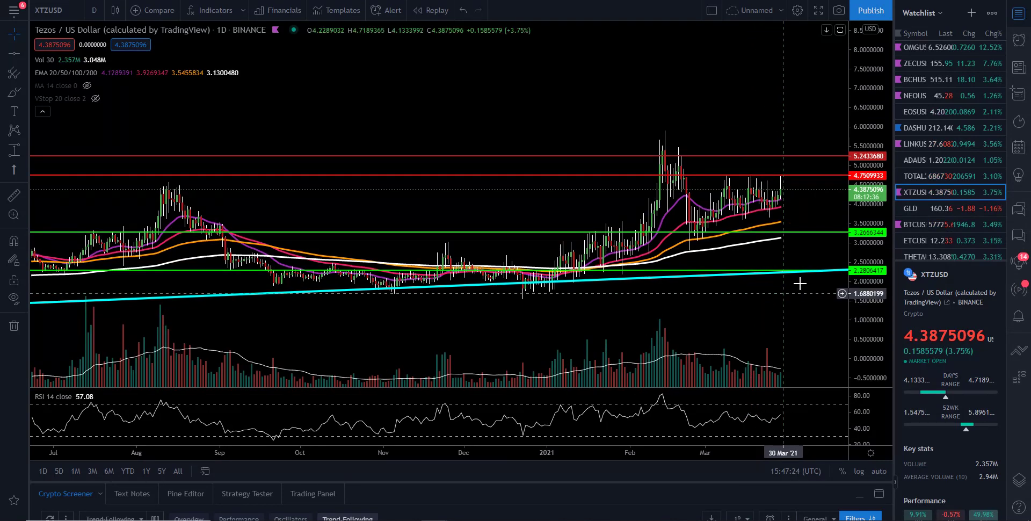
pyautogui.moveTo(864, 311); pyautogui.dragTo(864, 227)
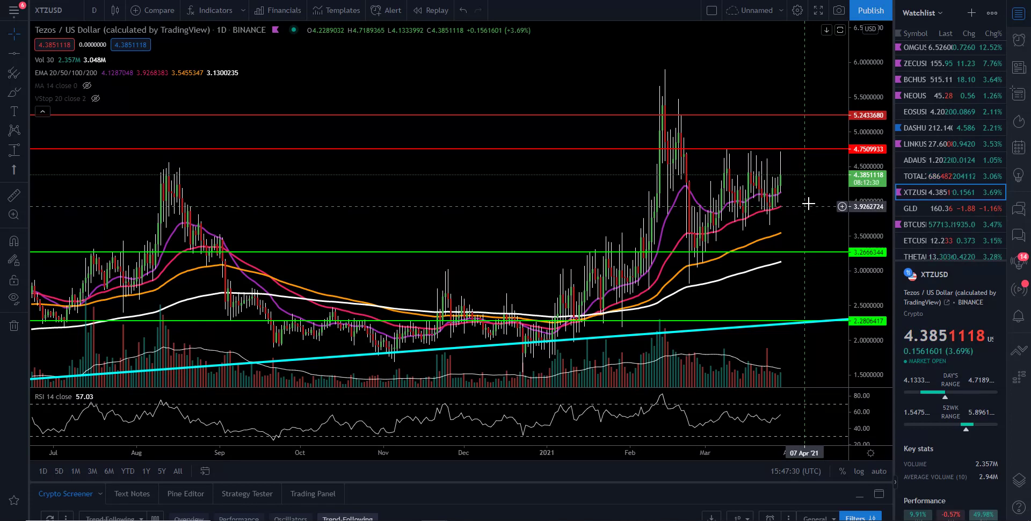
# Find KNCUSD further down the watchlist, load its daily COINBASE chart and hide the watchlist panel
pyautogui.scroll(-1, 942, 168)
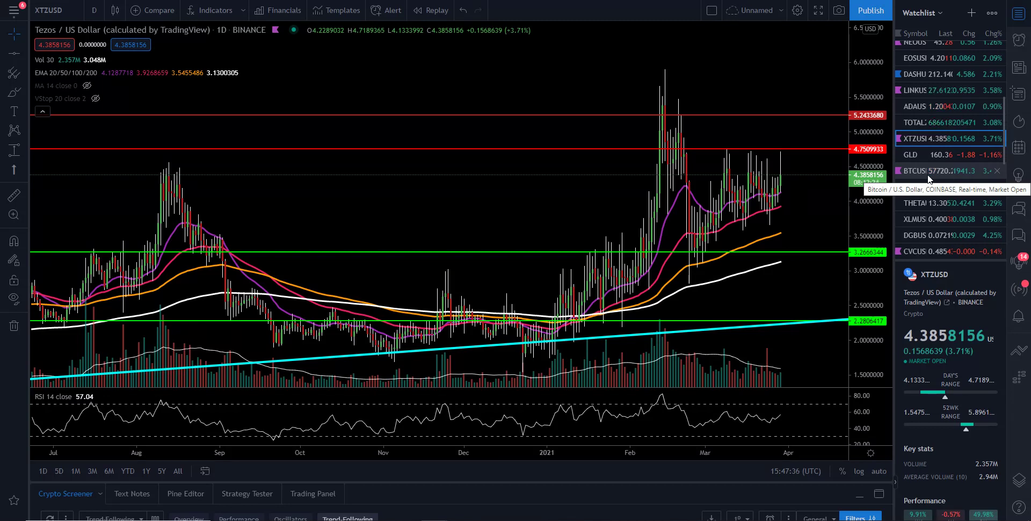
pyautogui.scroll(-1, 927, 175)
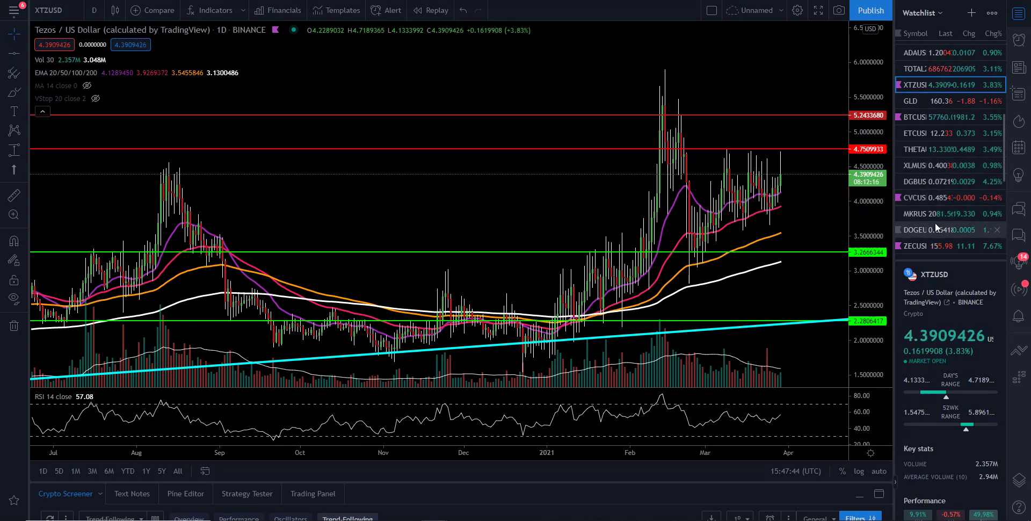
pyautogui.scroll(-1, 936, 224)
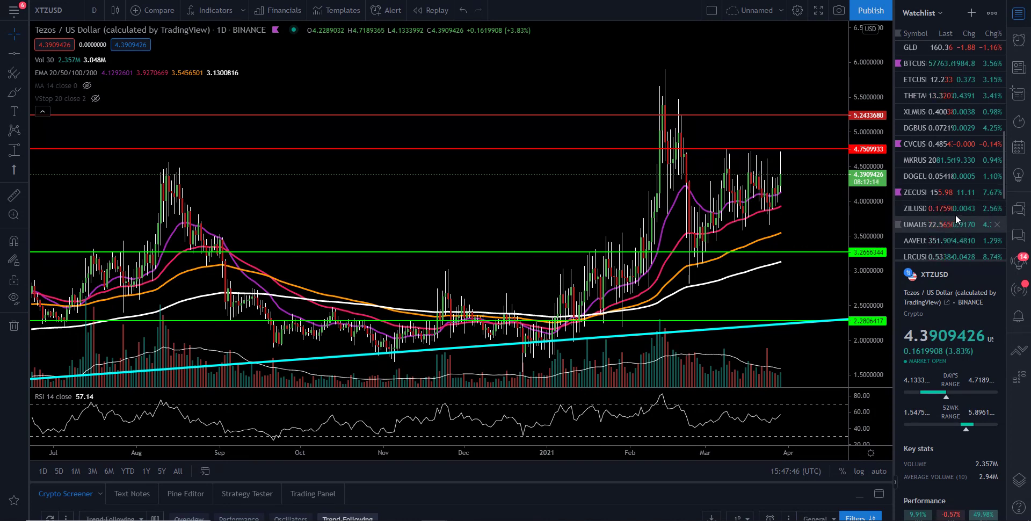
pyautogui.scroll(-1, 967, 194)
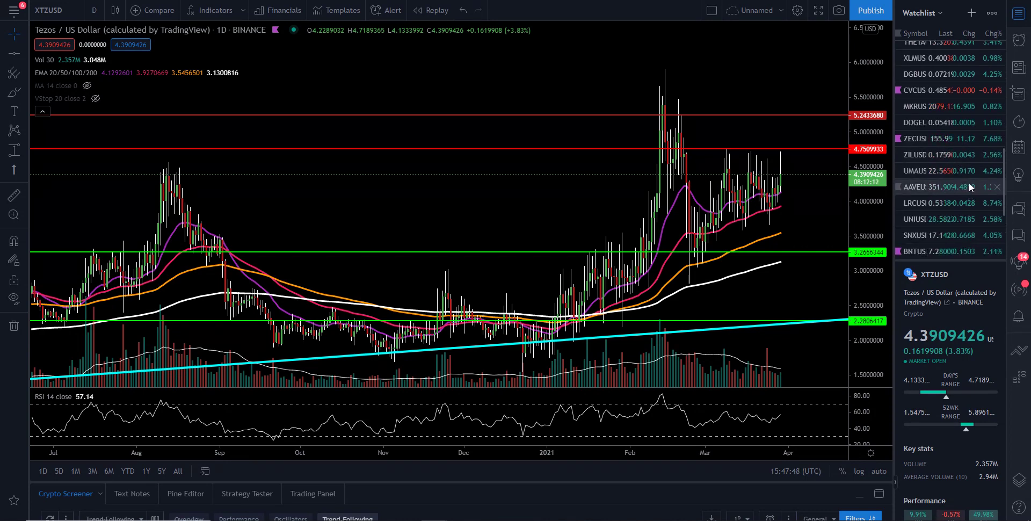
pyautogui.scroll(-3, 971, 186)
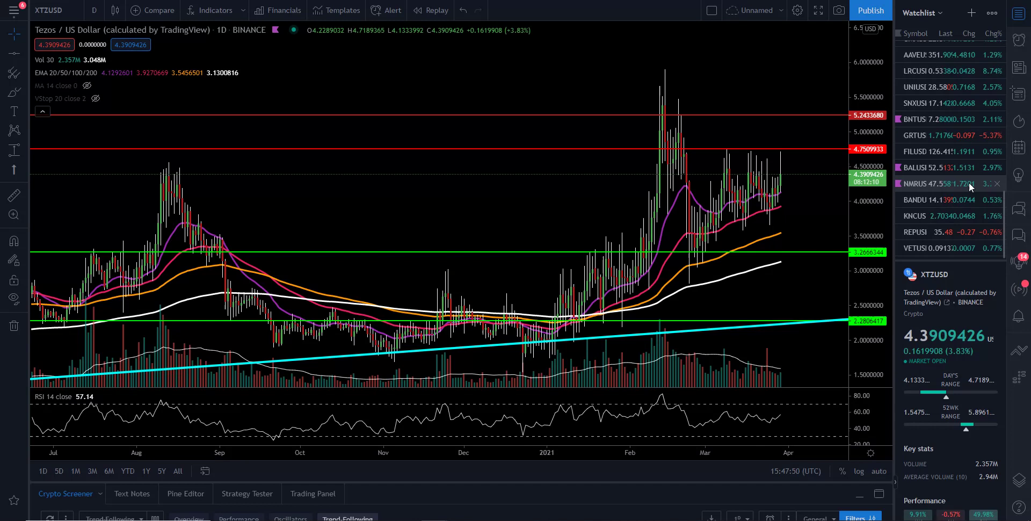
pyautogui.click(916, 215)
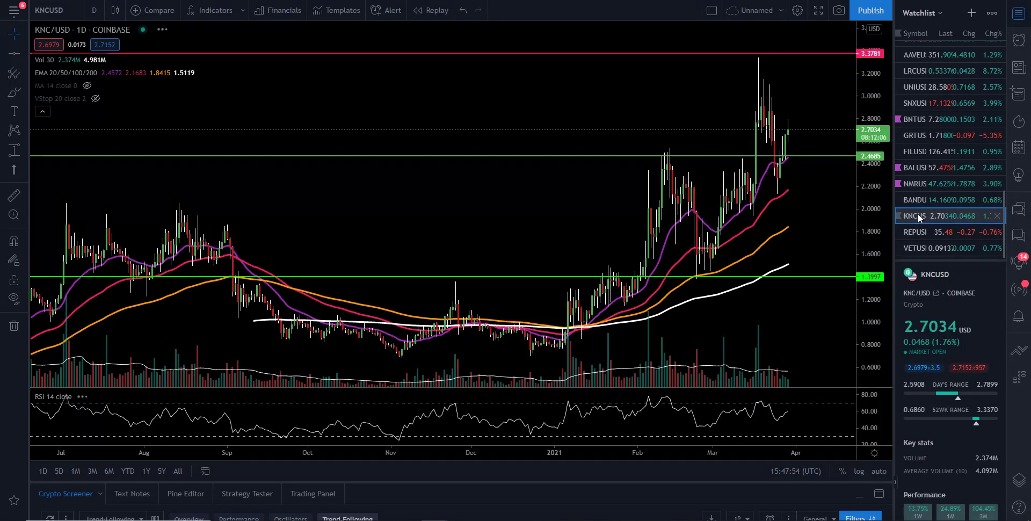
pyautogui.click(895, 482)
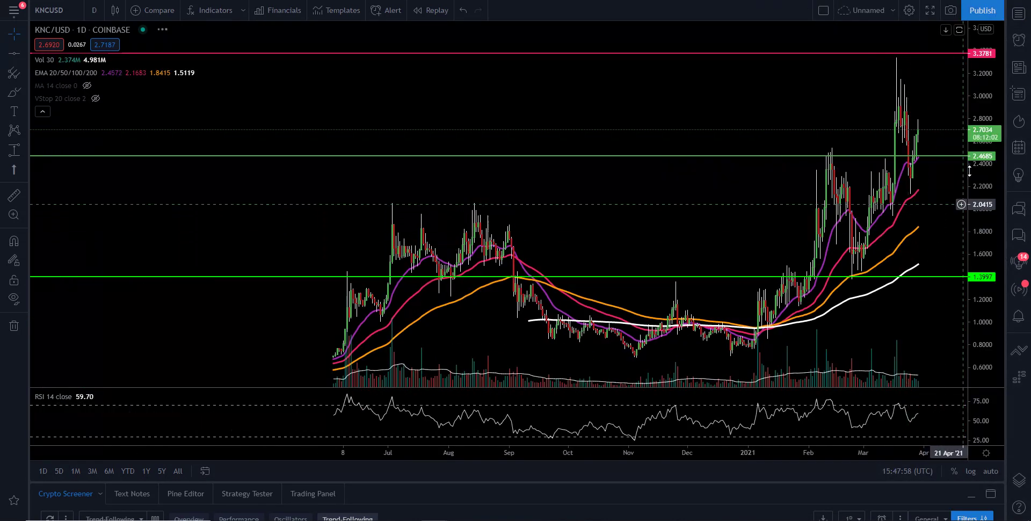
# Examine the daily KNCUSD price action against its horizontal levels and EMAs, and review its one-day technical analysis summary
pyautogui.scroll(-5, 920, 321)
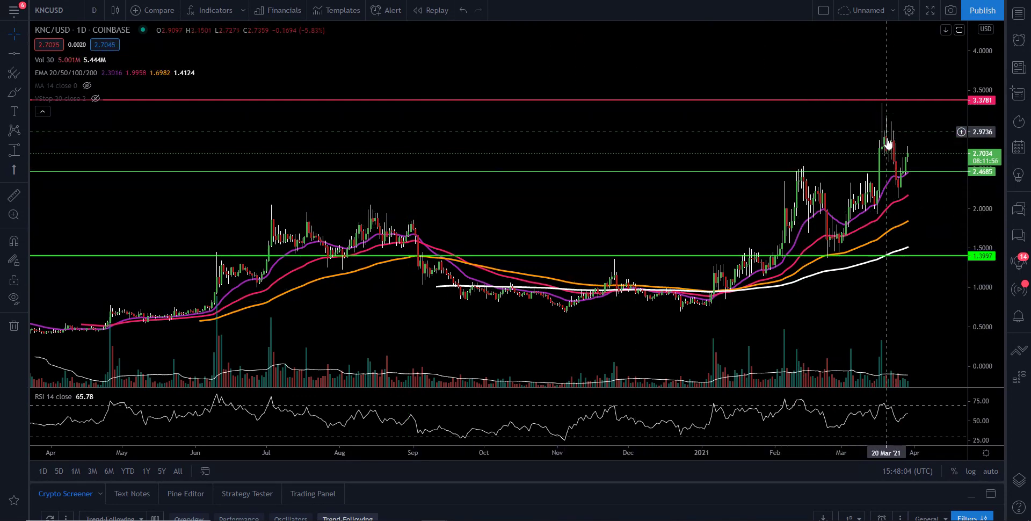
pyautogui.scroll(2, 903, 288)
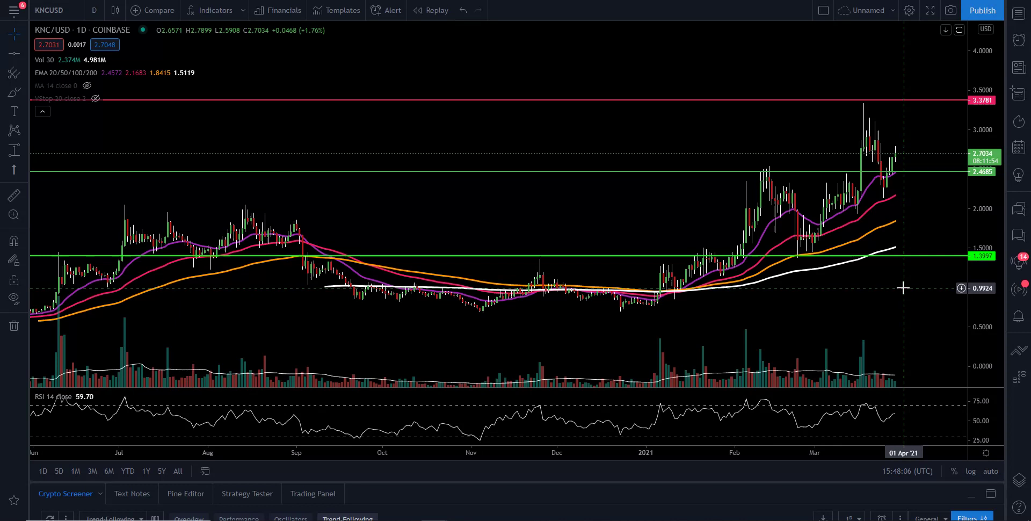
pyautogui.scroll(2, 903, 288)
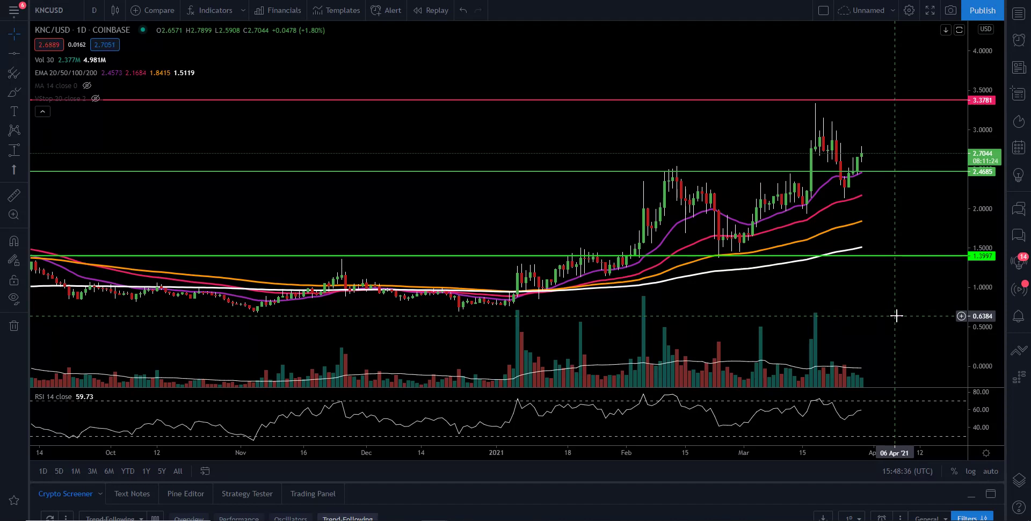
pyautogui.scroll(2, 897, 315)
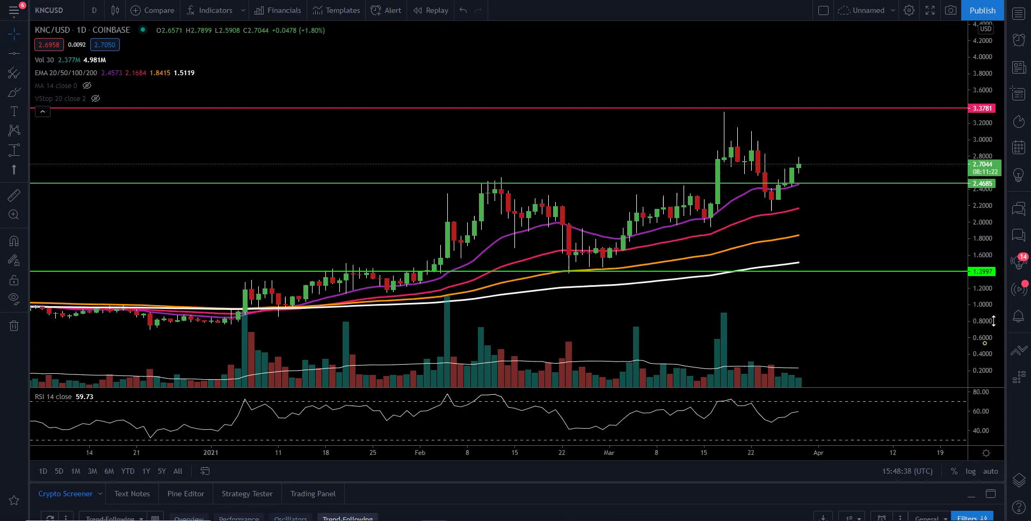
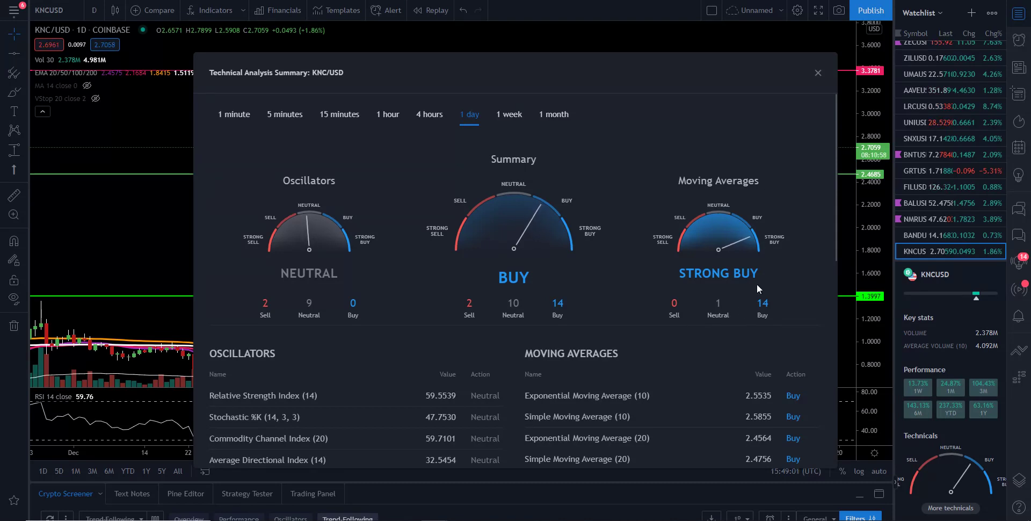
pyautogui.click(818, 73)
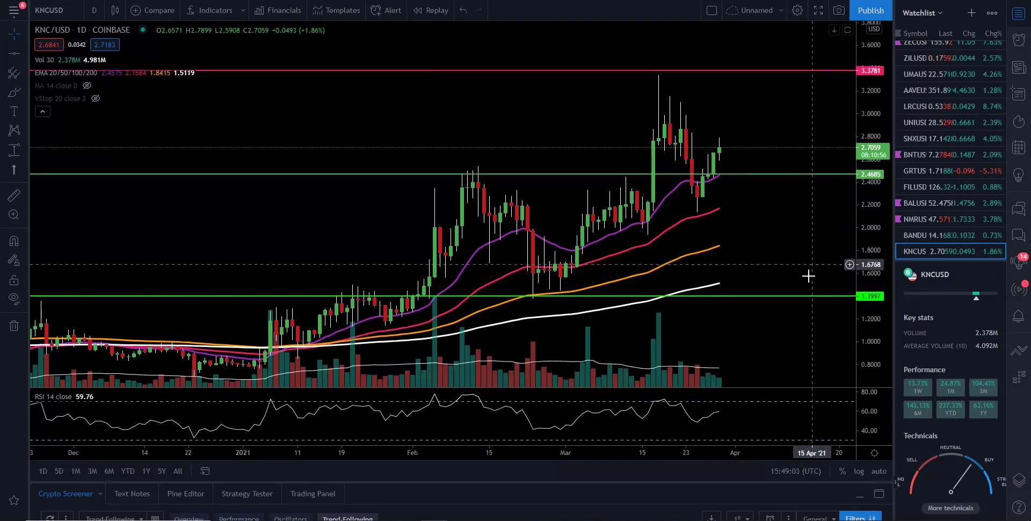
# Load the daily NMRUSD chart from the watchlist and examine price back to August 2020 against its horizontal levels, EMAs and yellow trendline
pyautogui.click(915, 221)
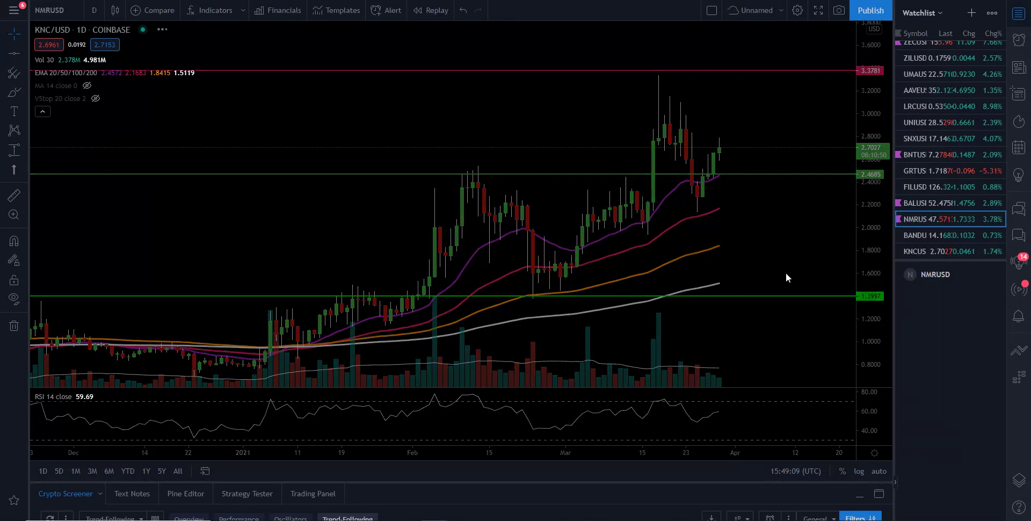
pyautogui.scroll(-5, 833, 285)
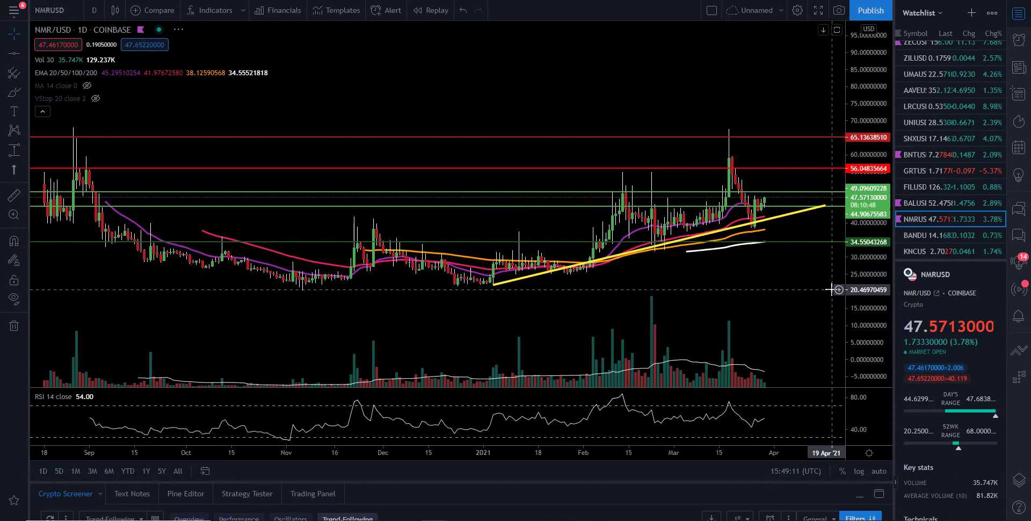
pyautogui.moveTo(744, 279); pyautogui.dragTo(775, 325)
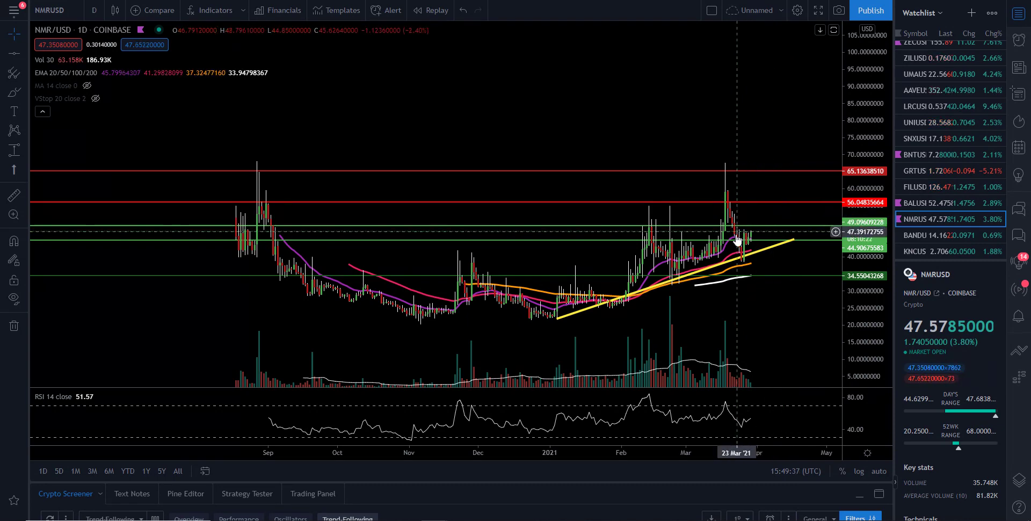
pyautogui.click(784, 275)
pyautogui.scroll(2, 799, 330)
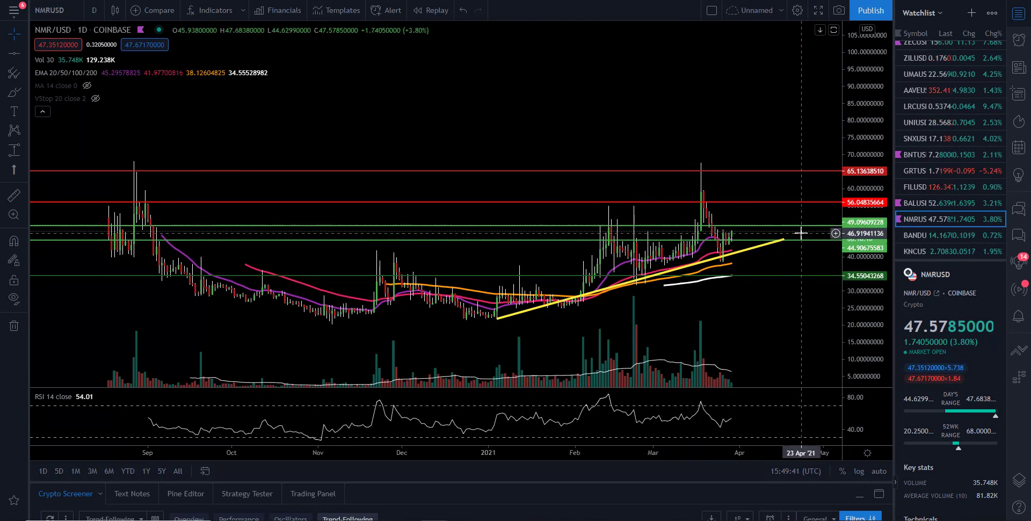
# Reposition the yellow rising trendline's endpoints on the NMRUSD chart to about 18.42 on 30 Dec '20 and about 44.72 on 19 Apr '21
pyautogui.moveTo(784, 240); pyautogui.dragTo(793, 245)
pyautogui.moveTo(498, 319)
pyautogui.mouseDown()
pyautogui.moveTo(499, 330)
pyautogui.moveTo(486, 339)
pyautogui.moveTo(482, 330)
pyautogui.mouseUp()
pyautogui.moveTo(790, 244); pyautogui.dragTo(790, 241)
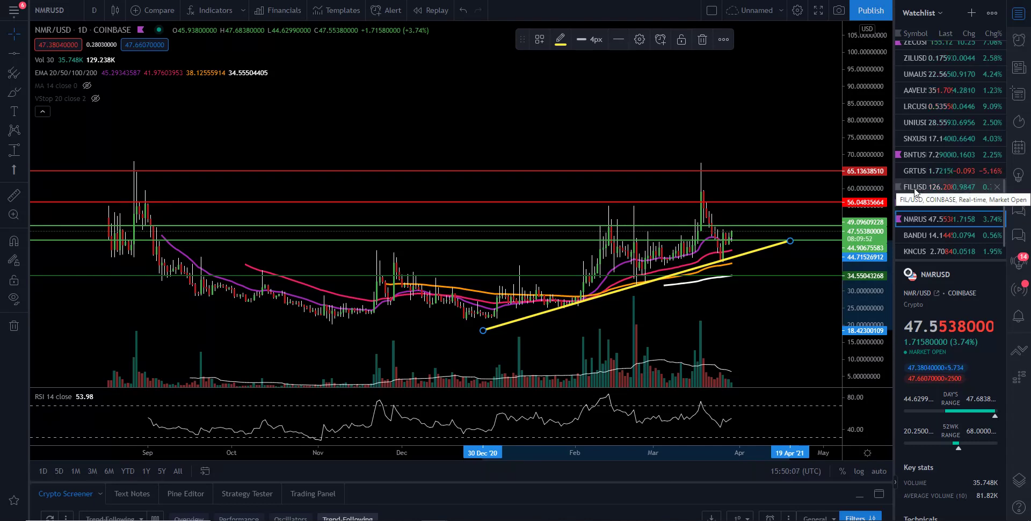
# Load the daily UNIUSD chart from the watchlist and examine its price action against the 20/50/100 EMAs, close up and back to September 2020
pyautogui.scroll(1, 914, 188)
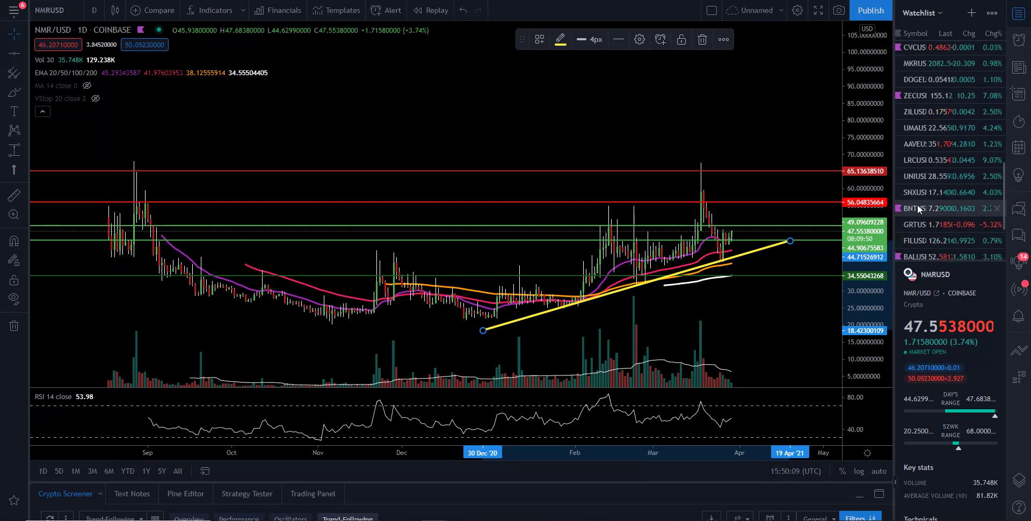
pyautogui.click(913, 171)
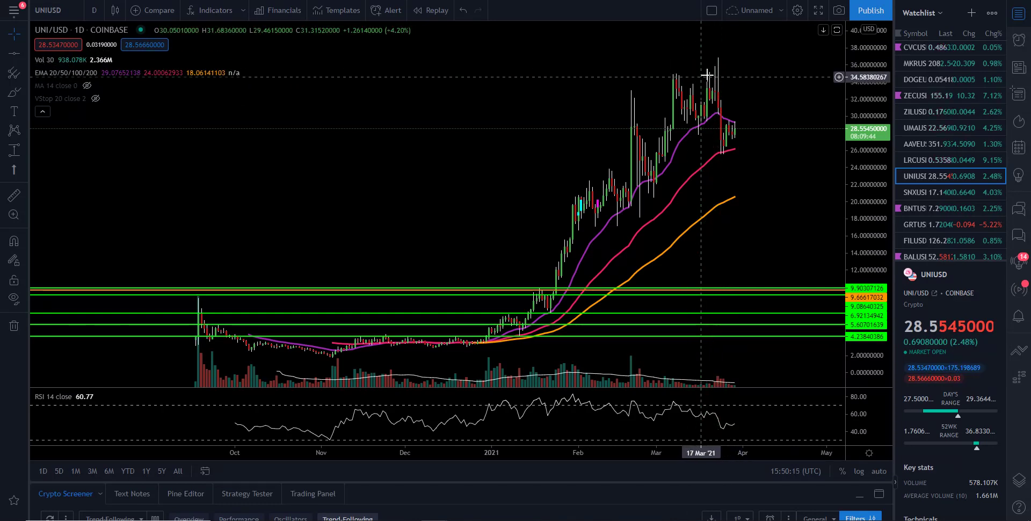
pyautogui.scroll(3, 769, 219)
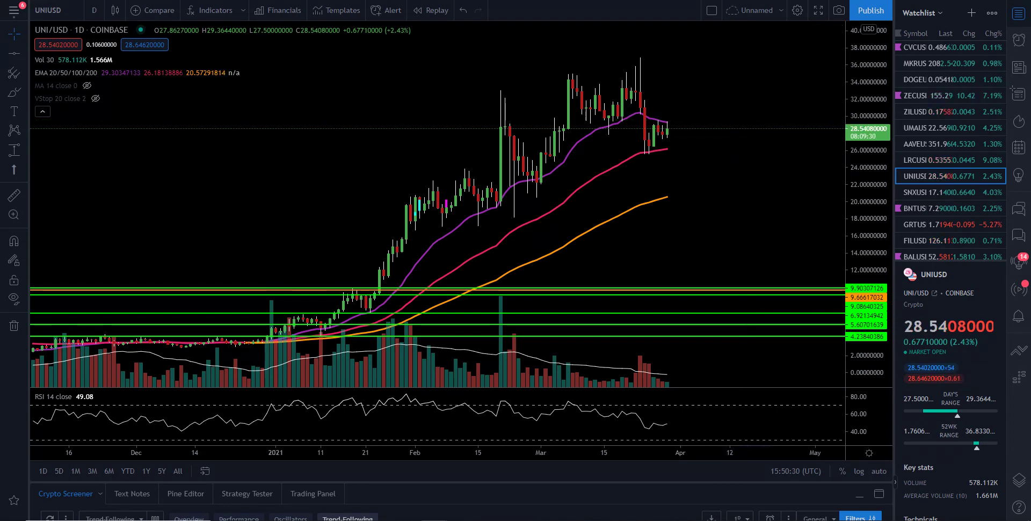
pyautogui.scroll(-5, 698, 231)
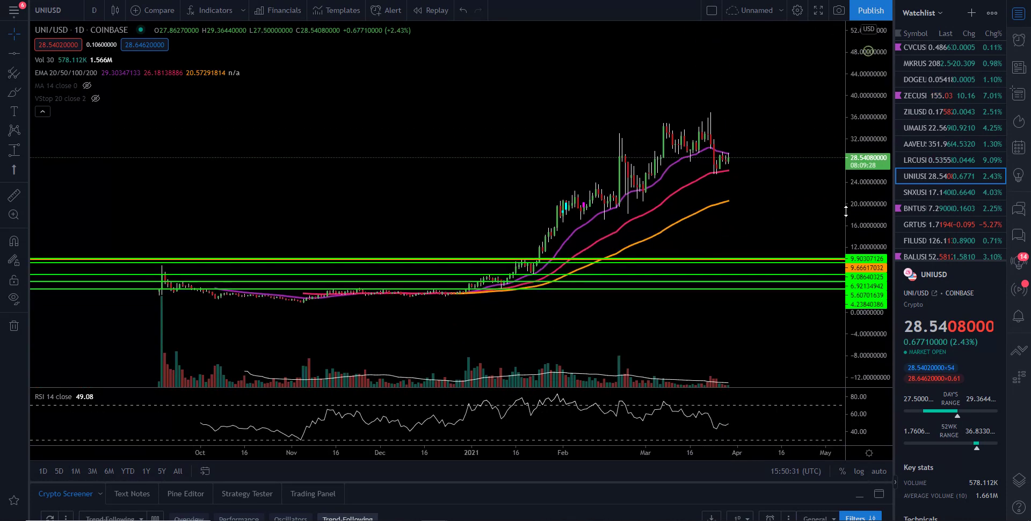